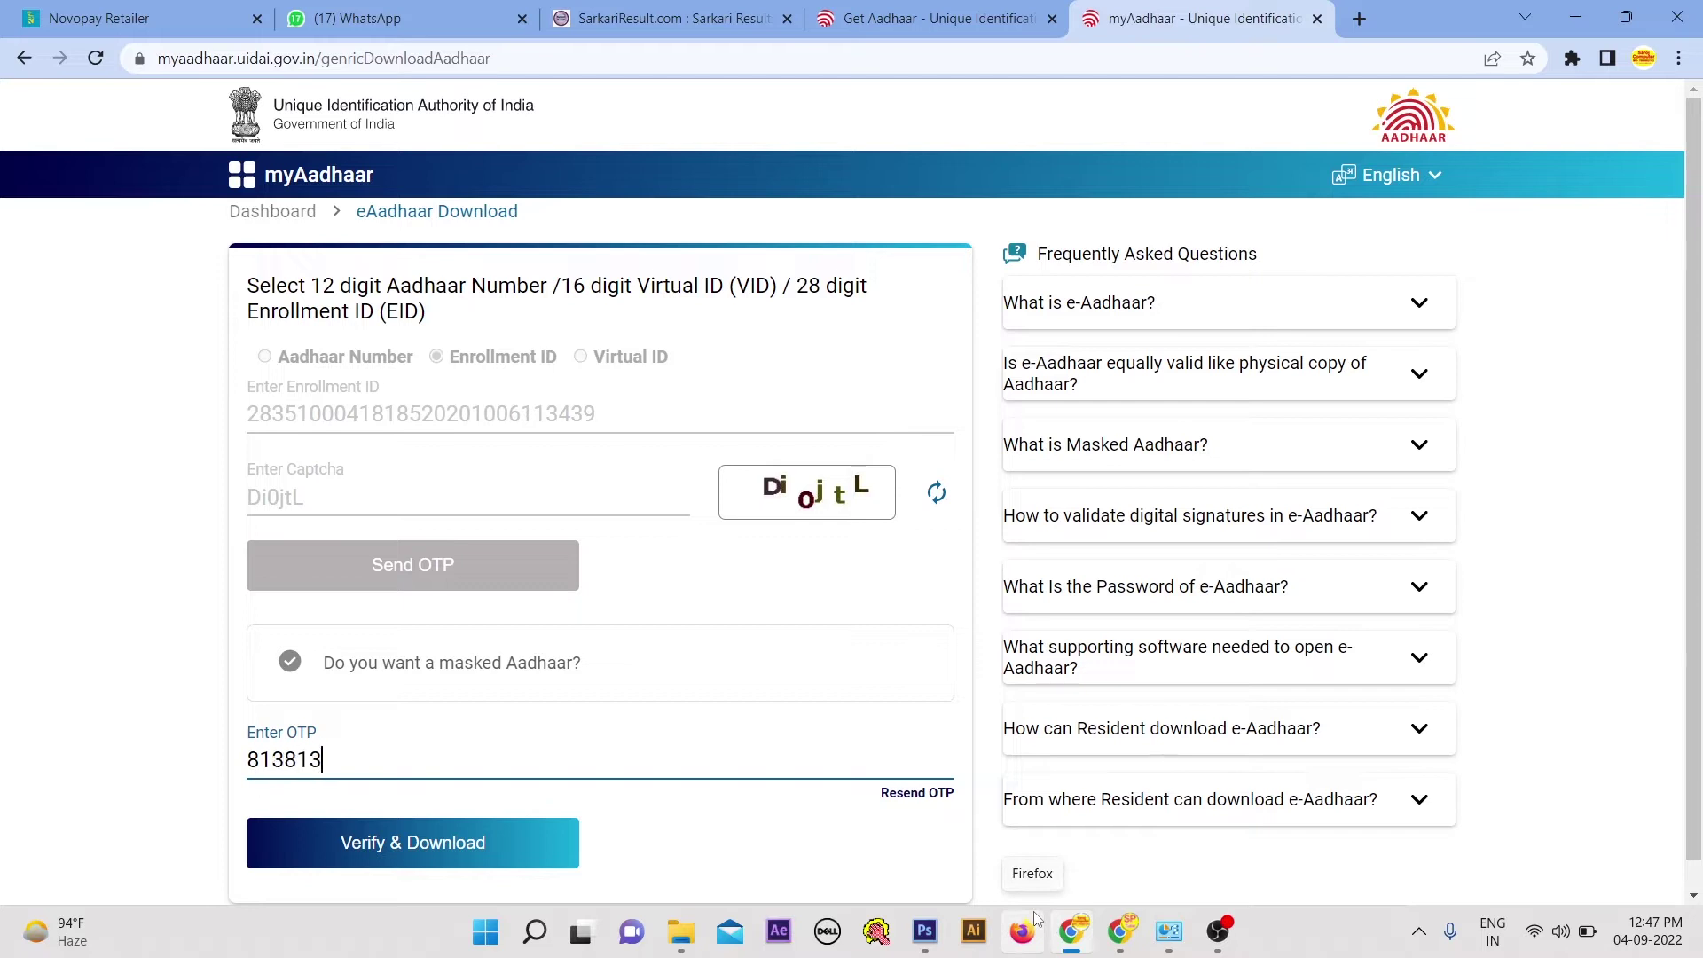
Verify the OTP to download the e-Aadhaar PDF, open it and begin entering its password
click(407, 848)
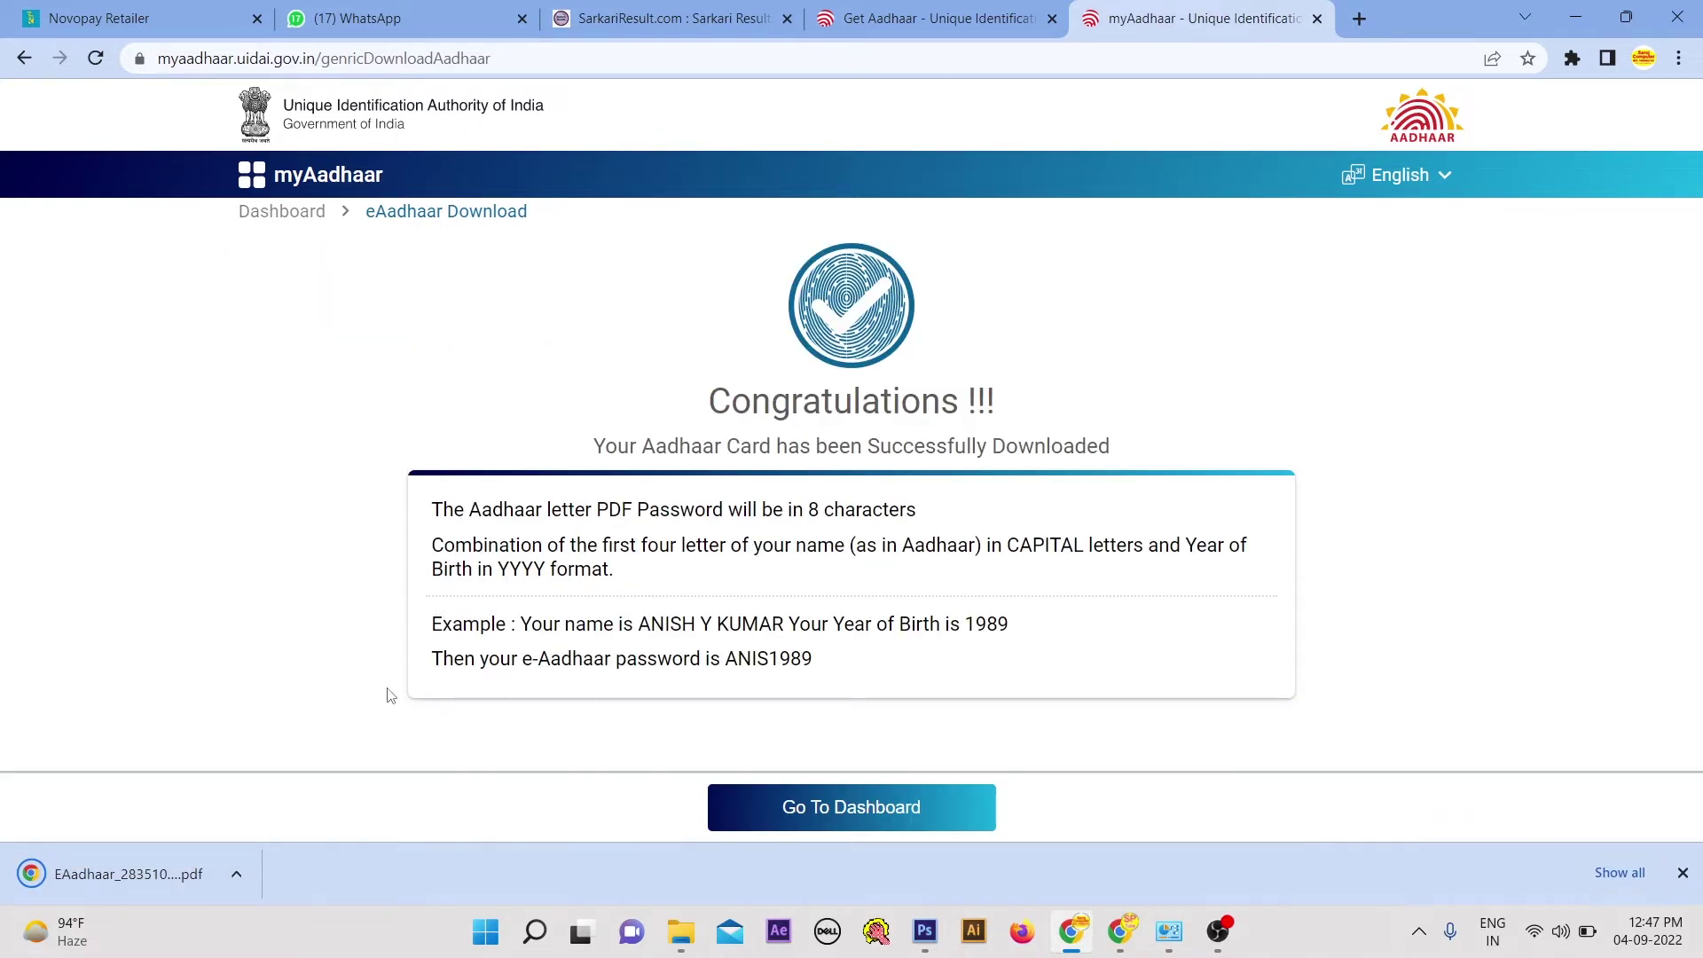
click(236, 878)
click(279, 790)
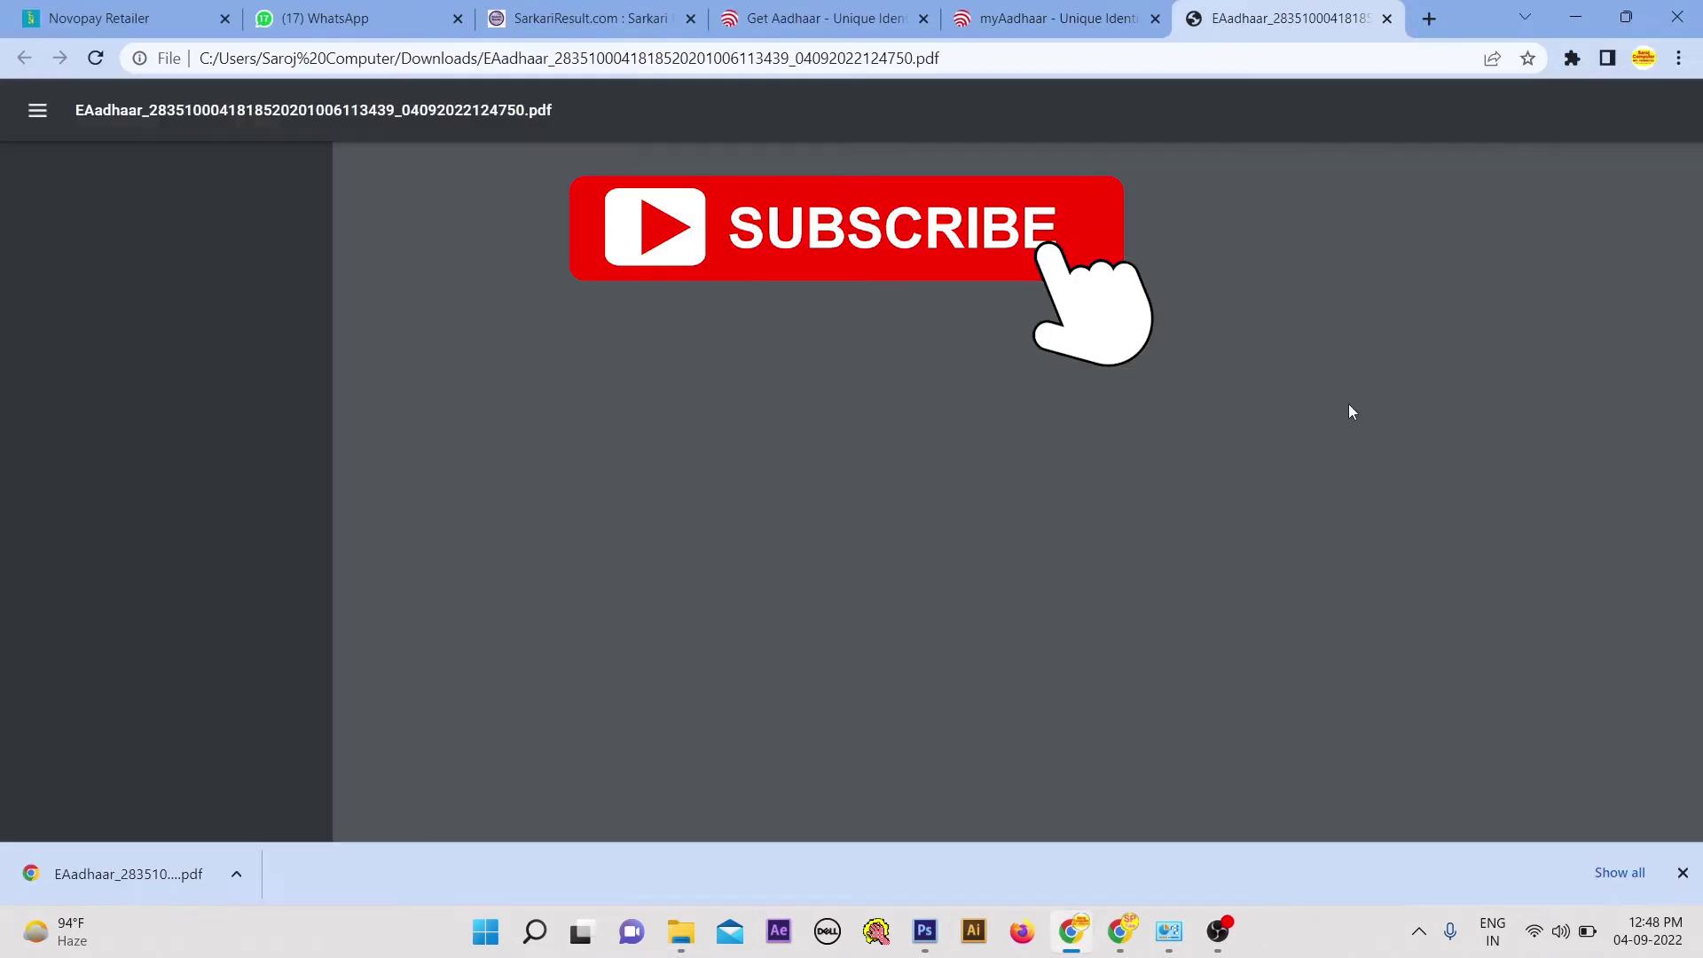
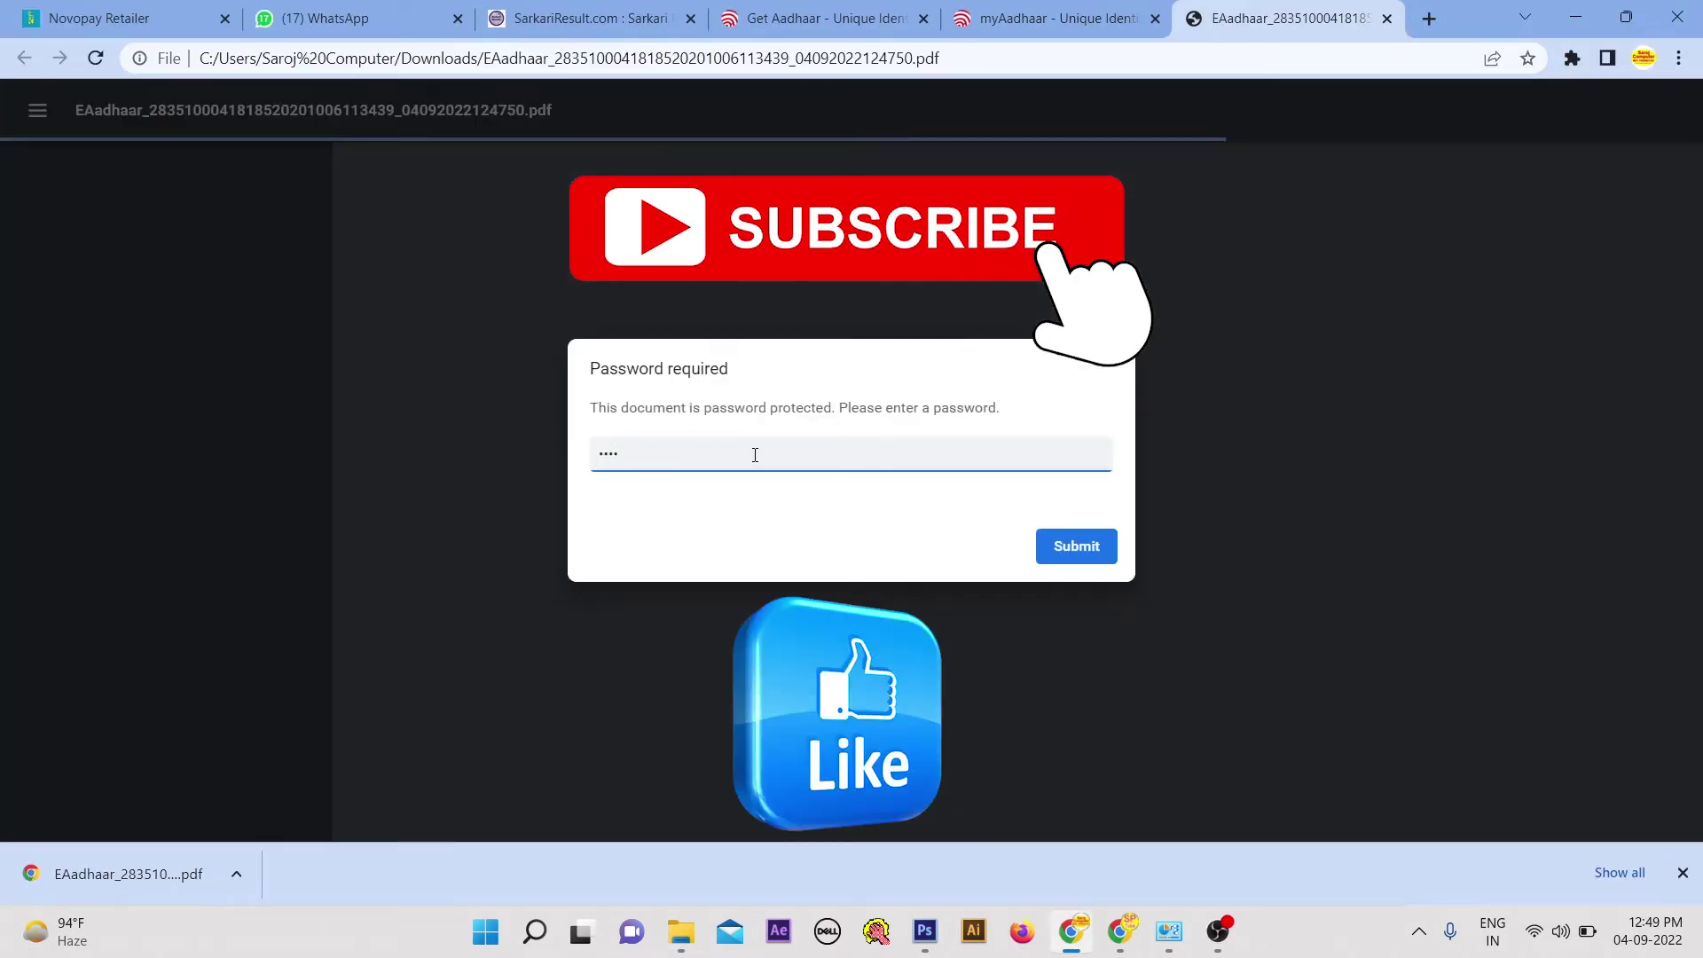
Correct the mistyped PDF password and submit it to unlock the e-Aadhaar file
key(BackSpace)
key(BackSpace)
key(BackSpace)
key(BackSpace)
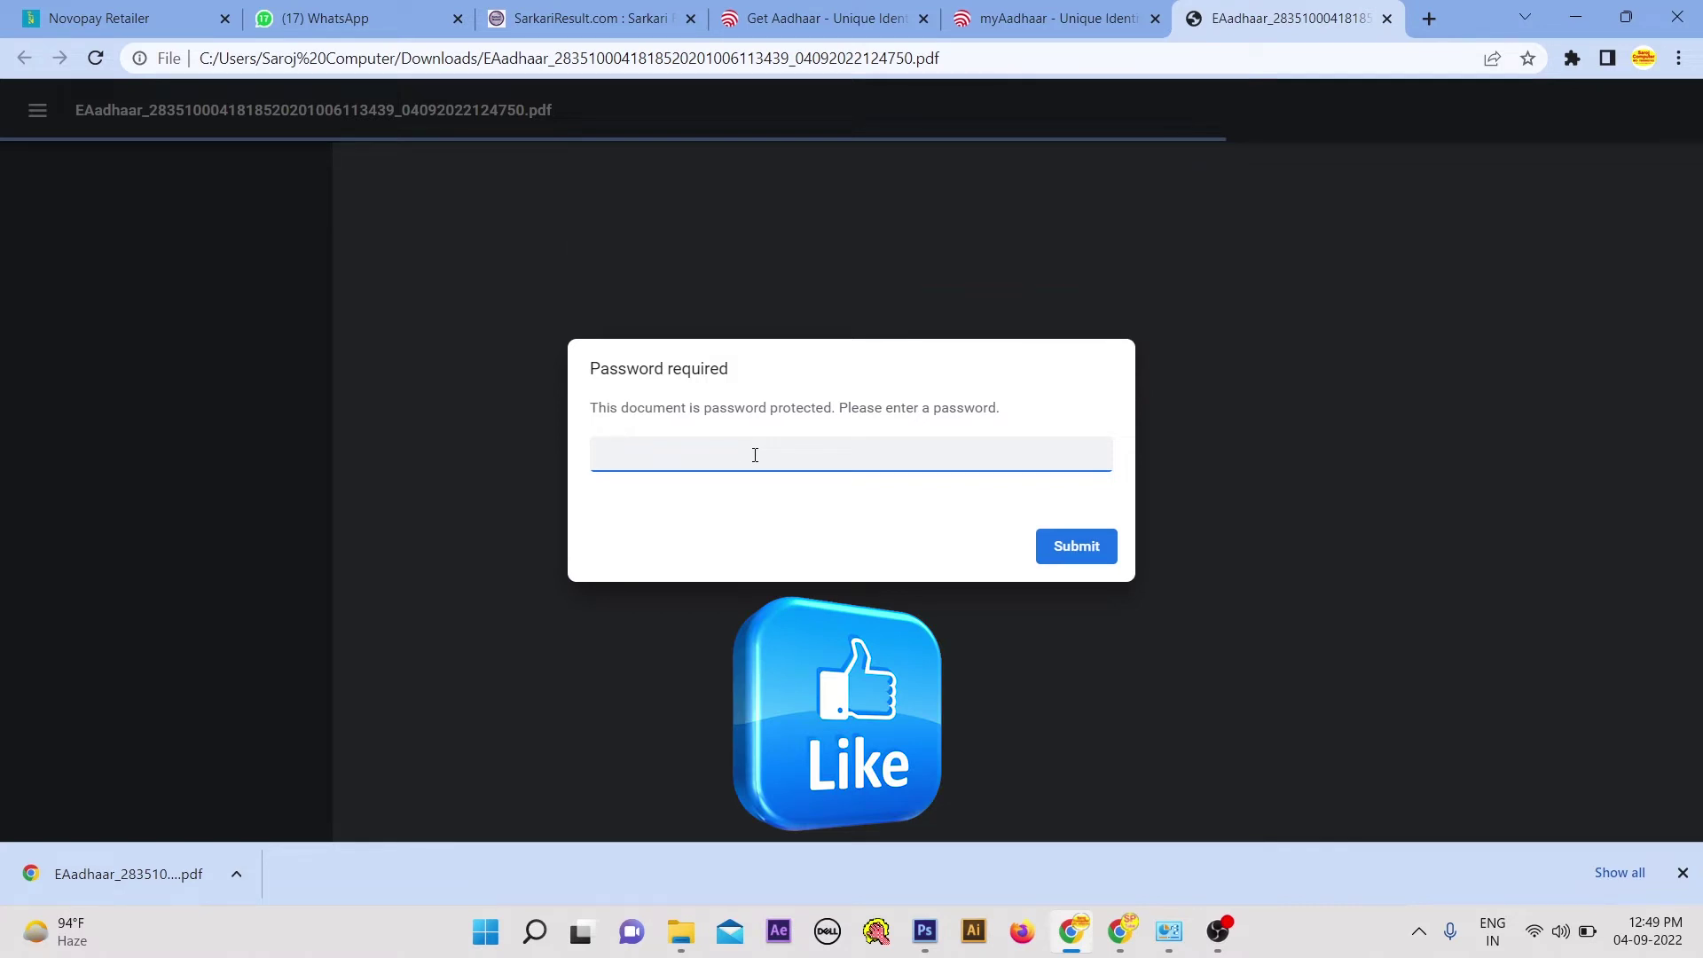
text(AN)
click(1100, 552)
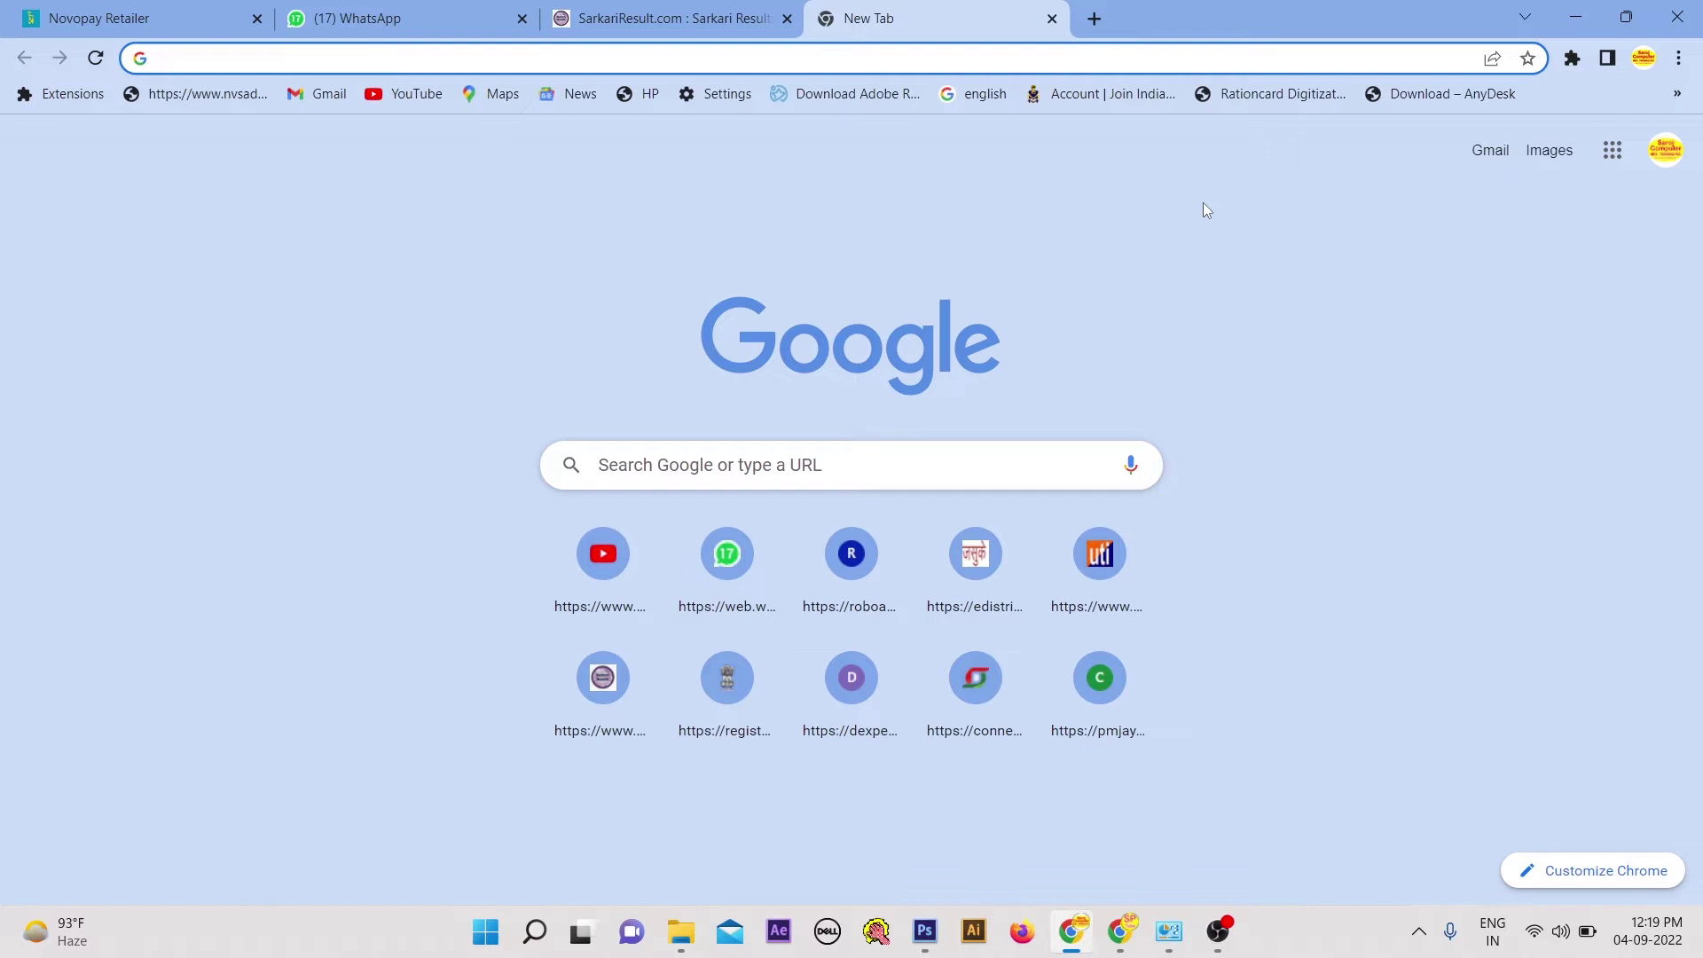
Search Google for 'aadhar card download'
text(aa)
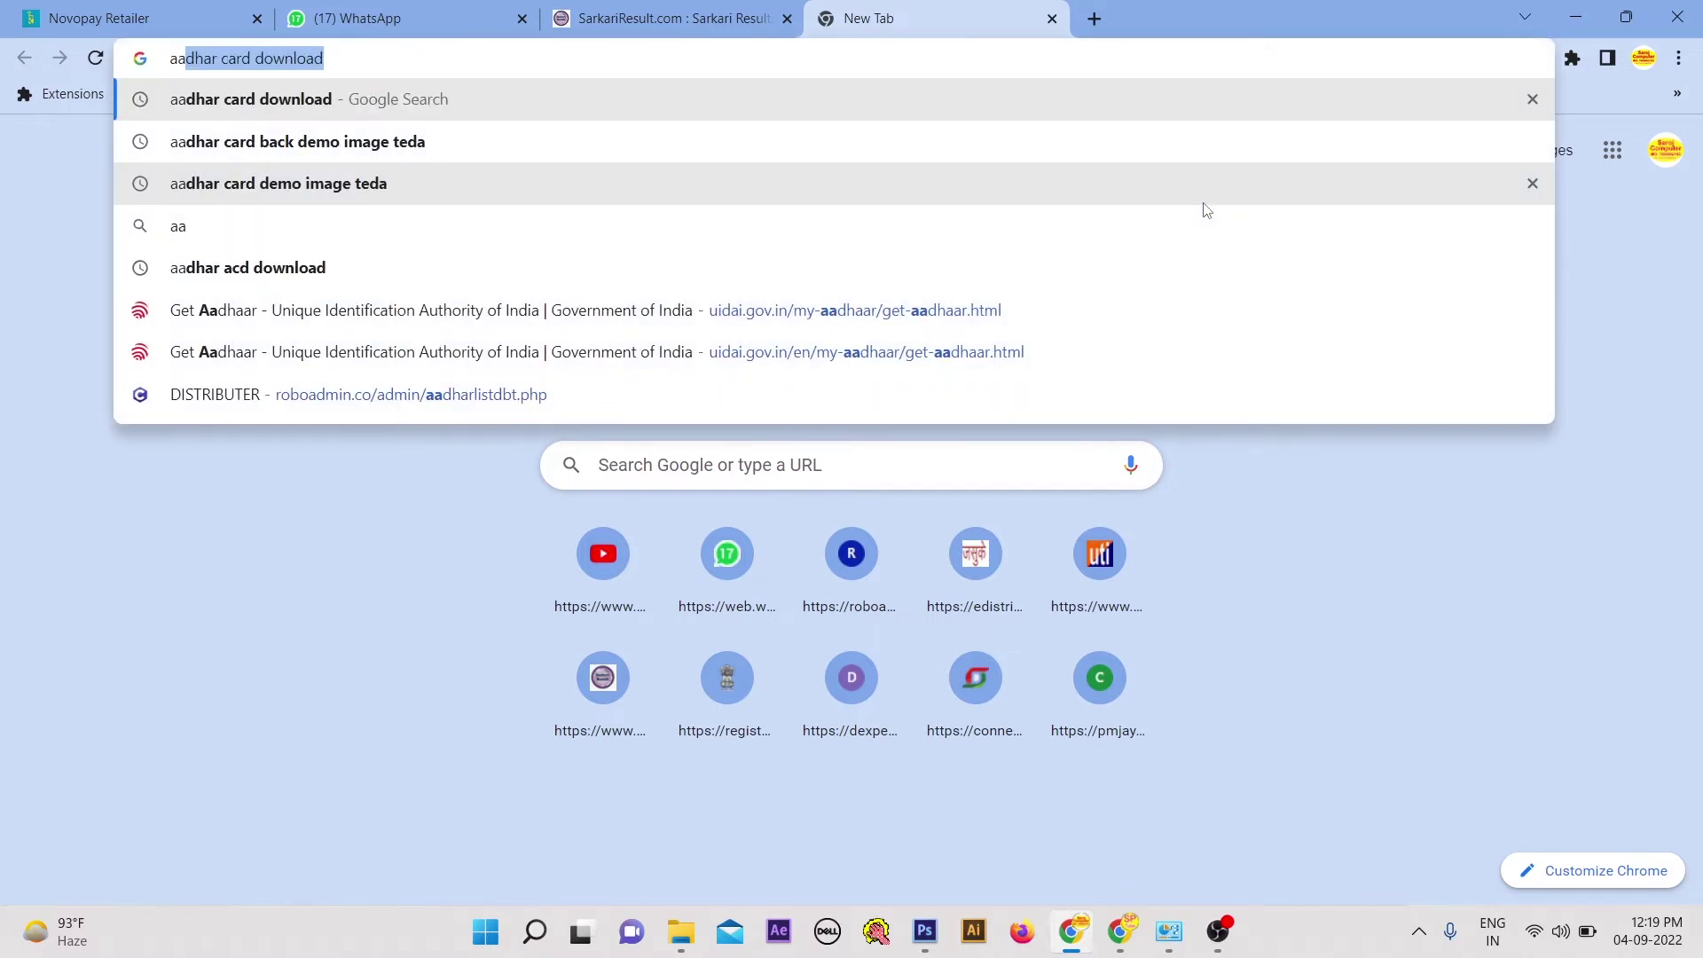
text(dh)
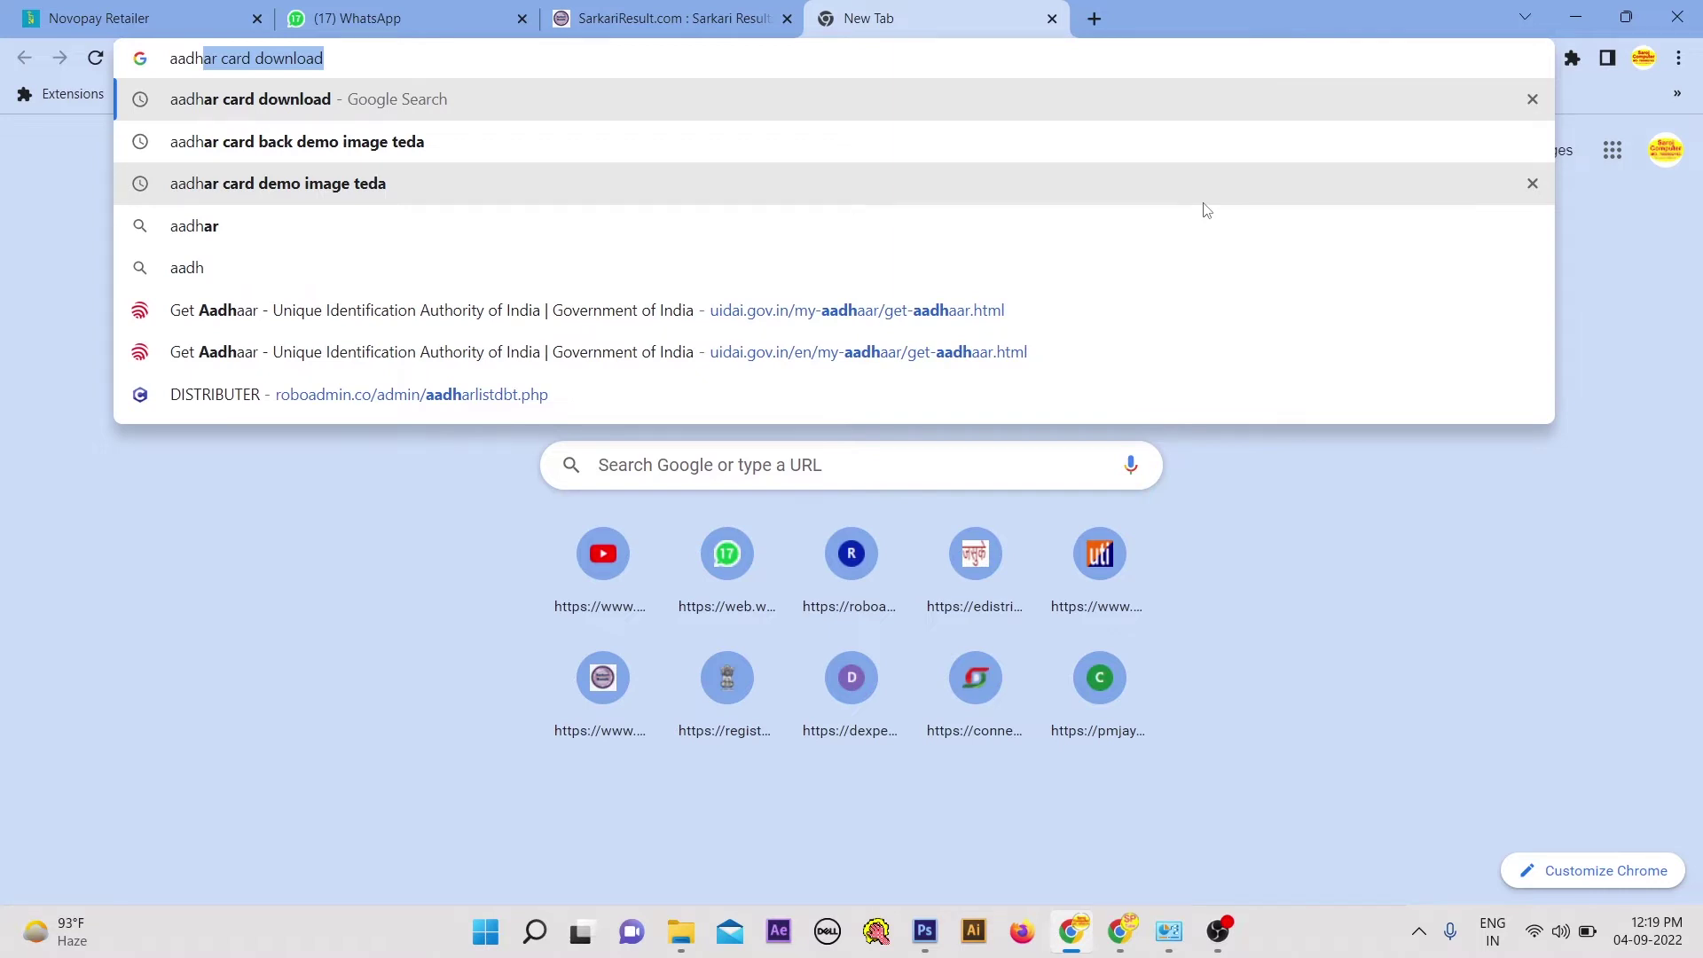
text(ar)
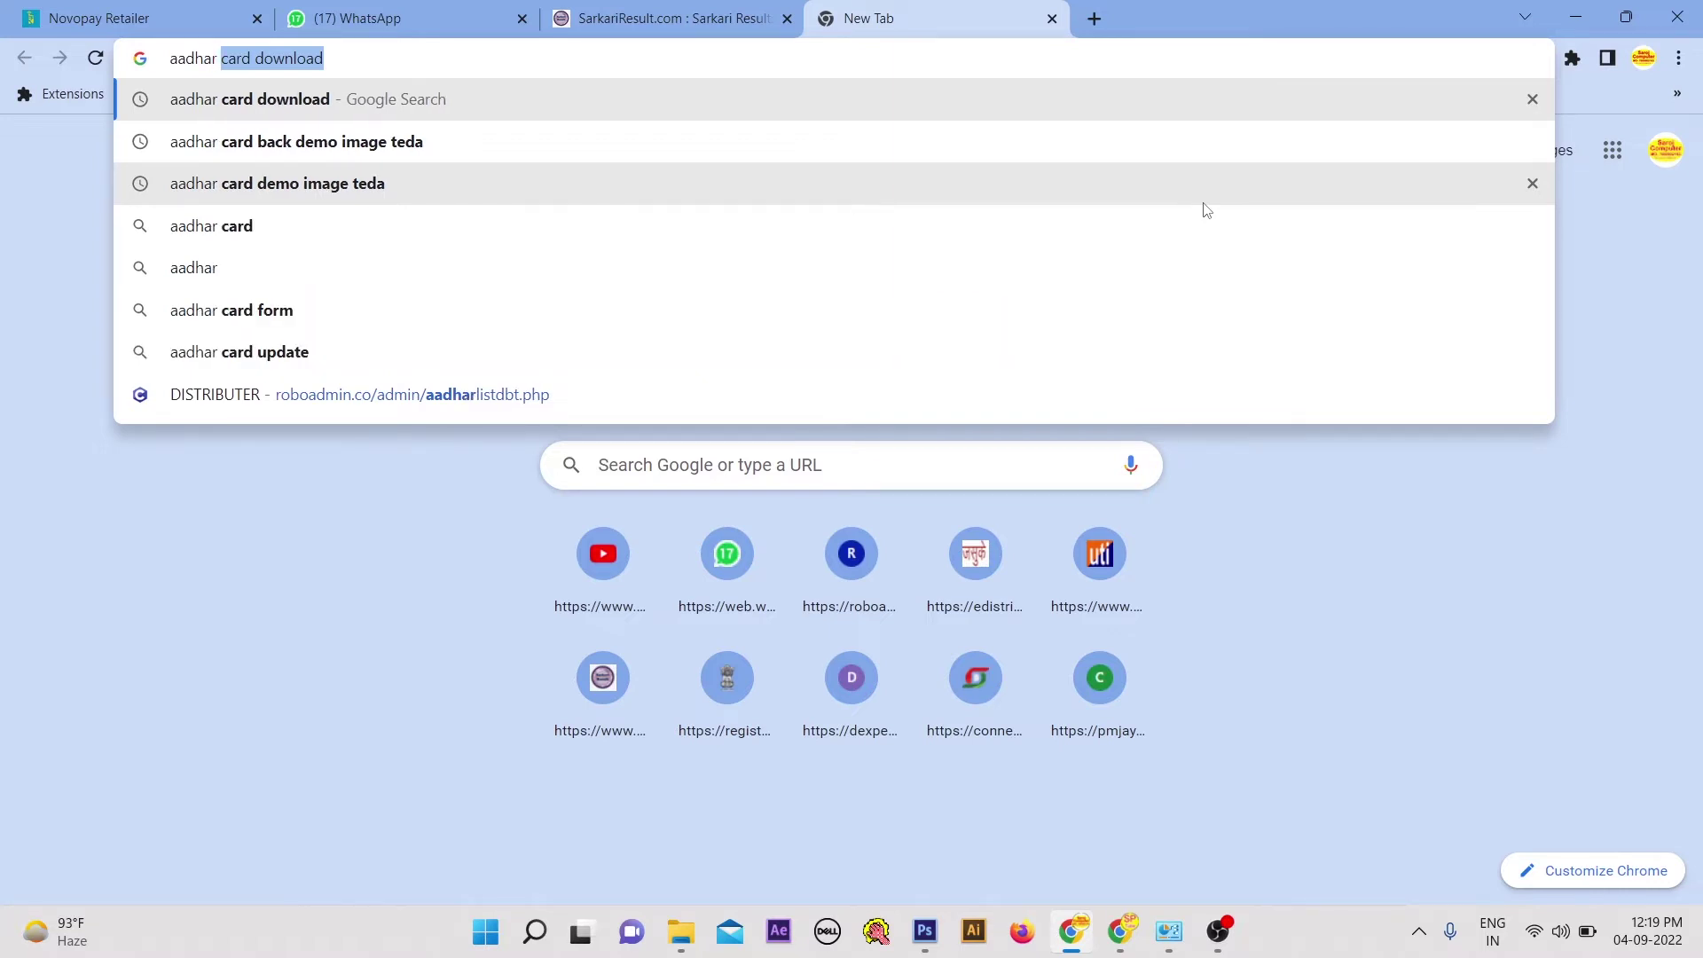
text( card )
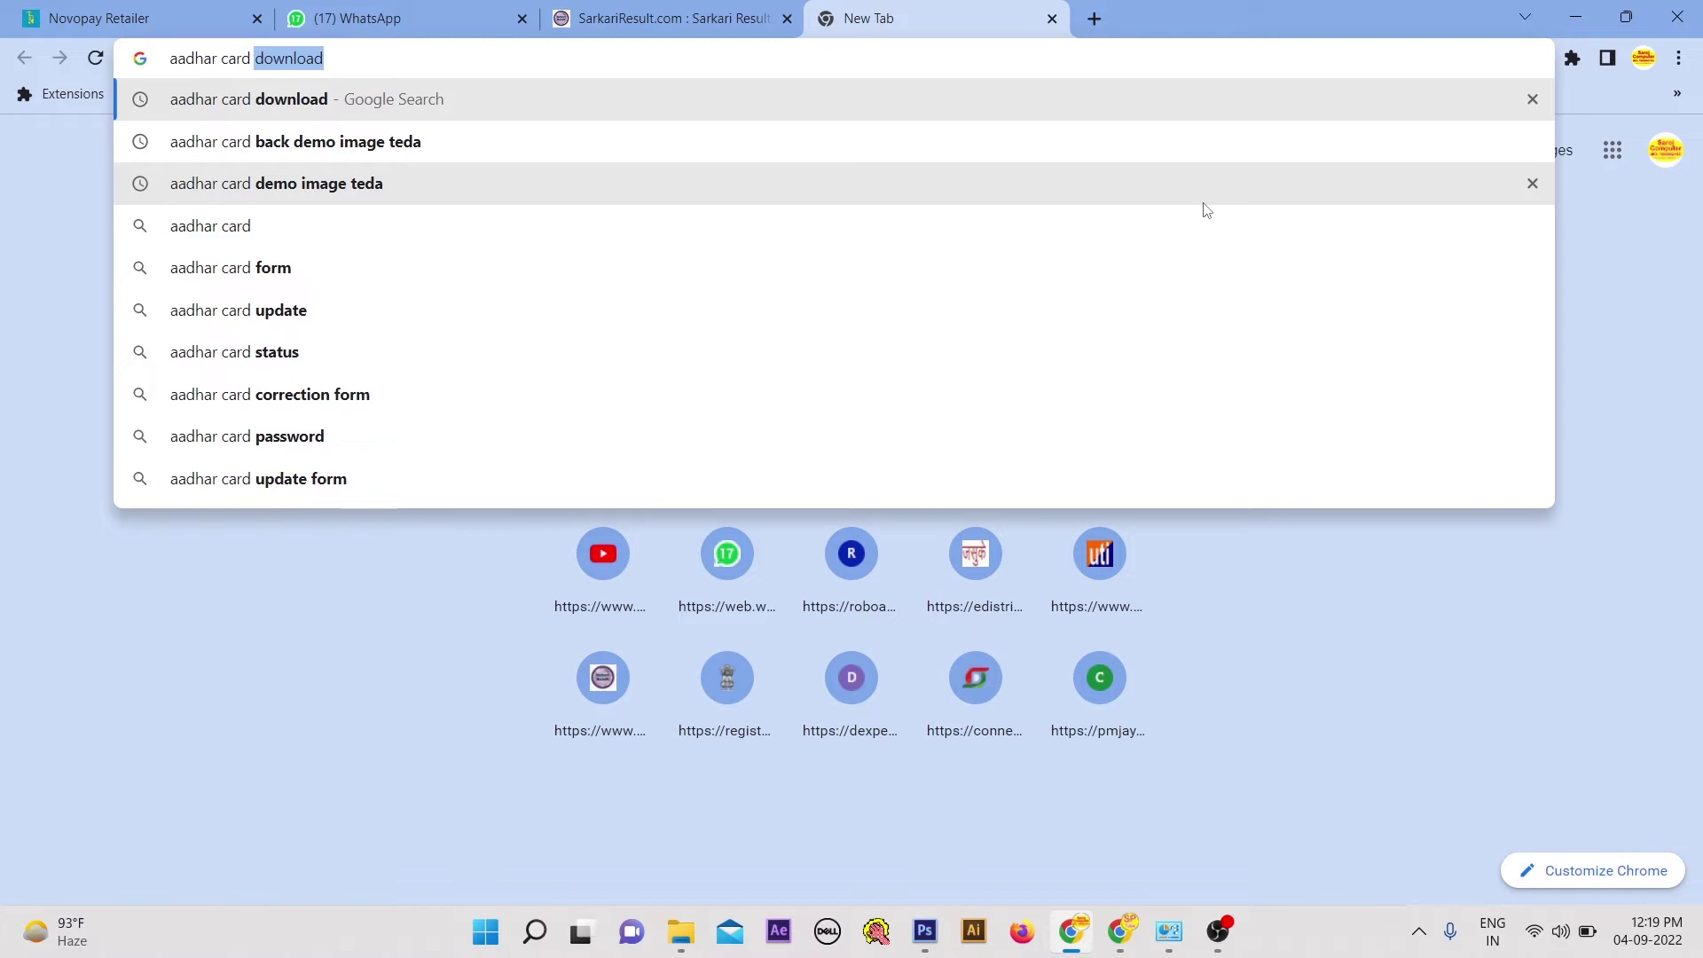
text(dow)
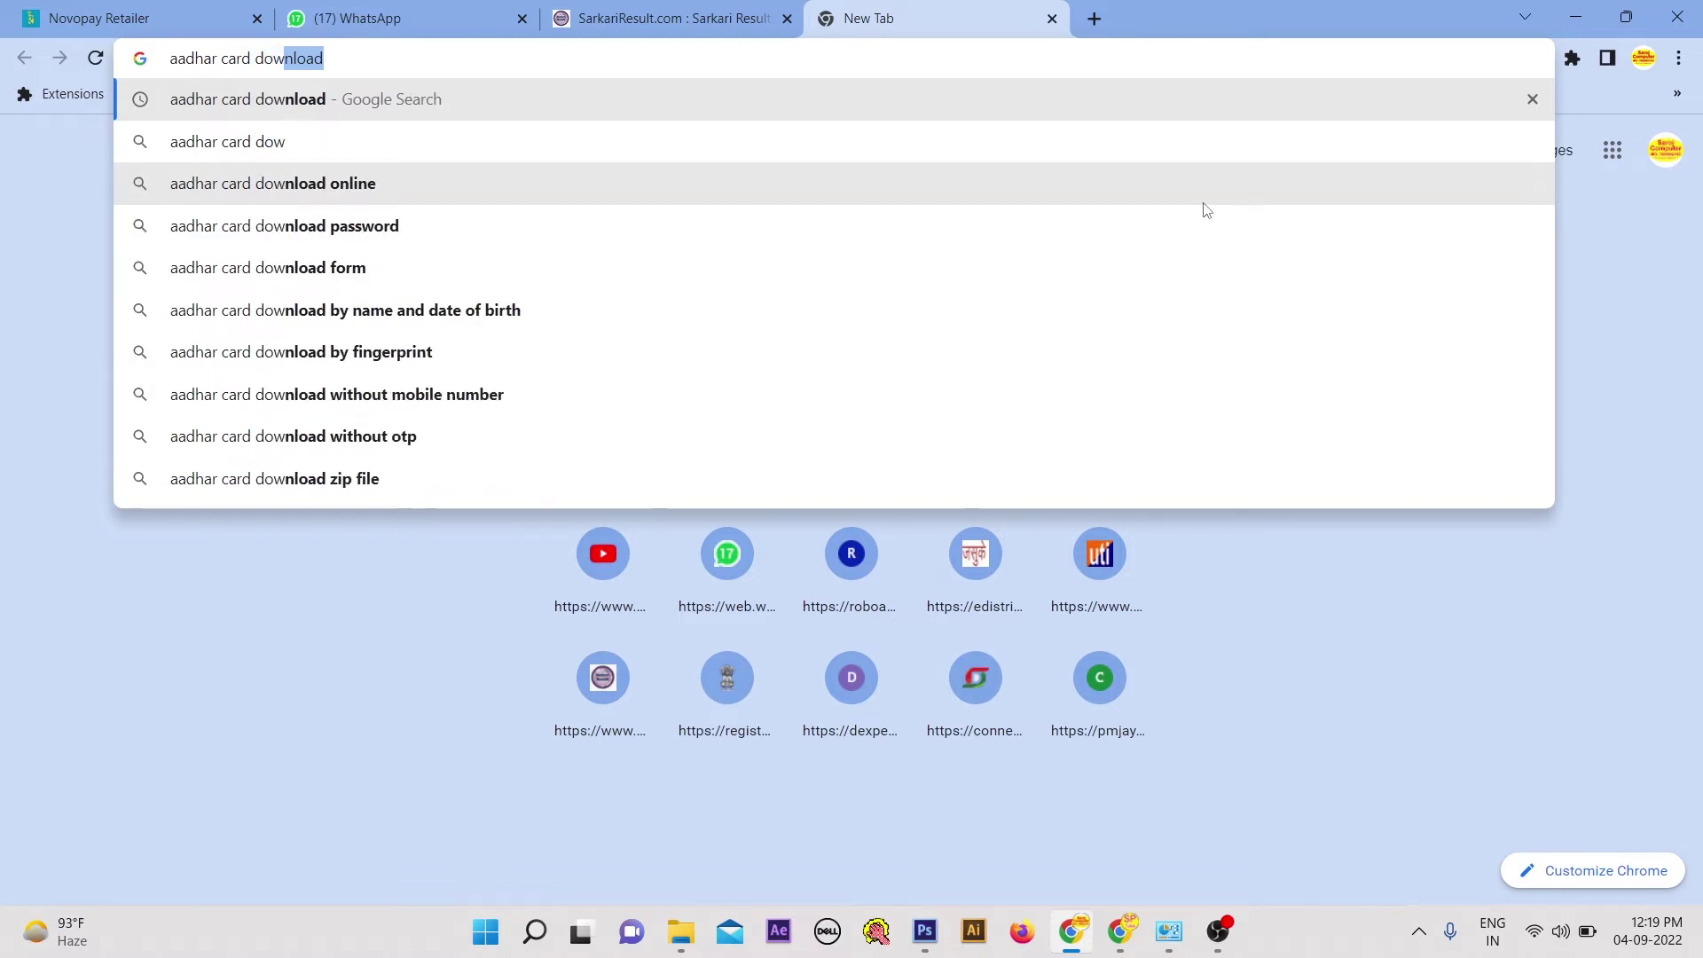
text(nload)
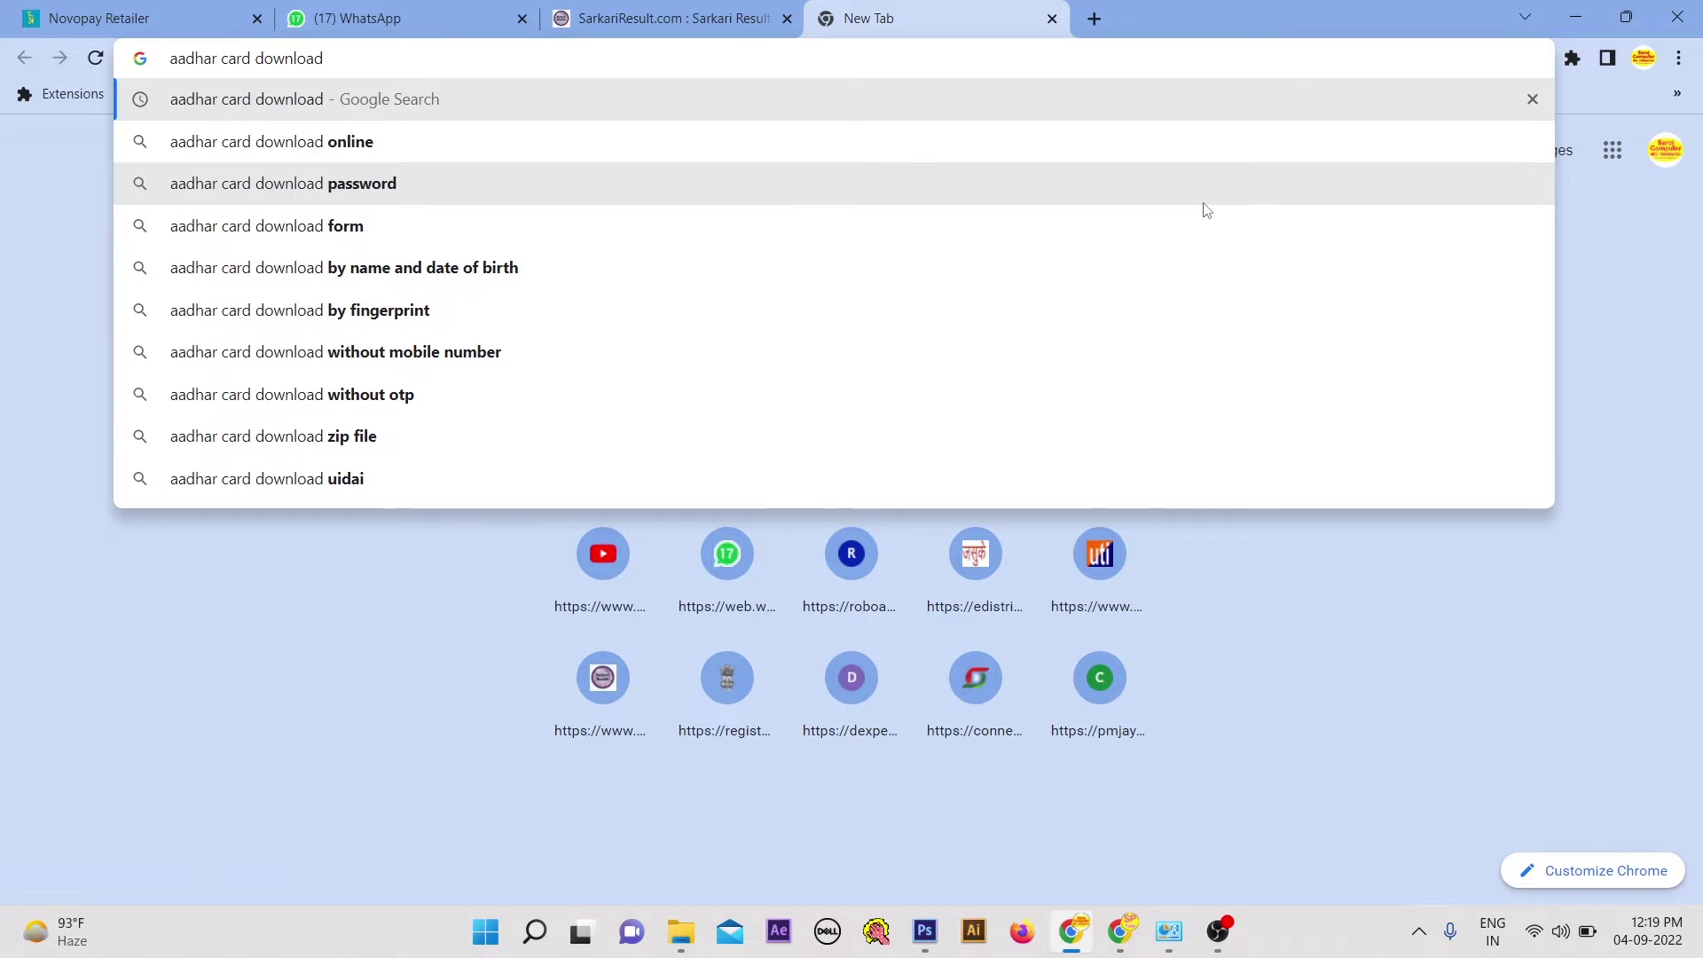
key(Return)
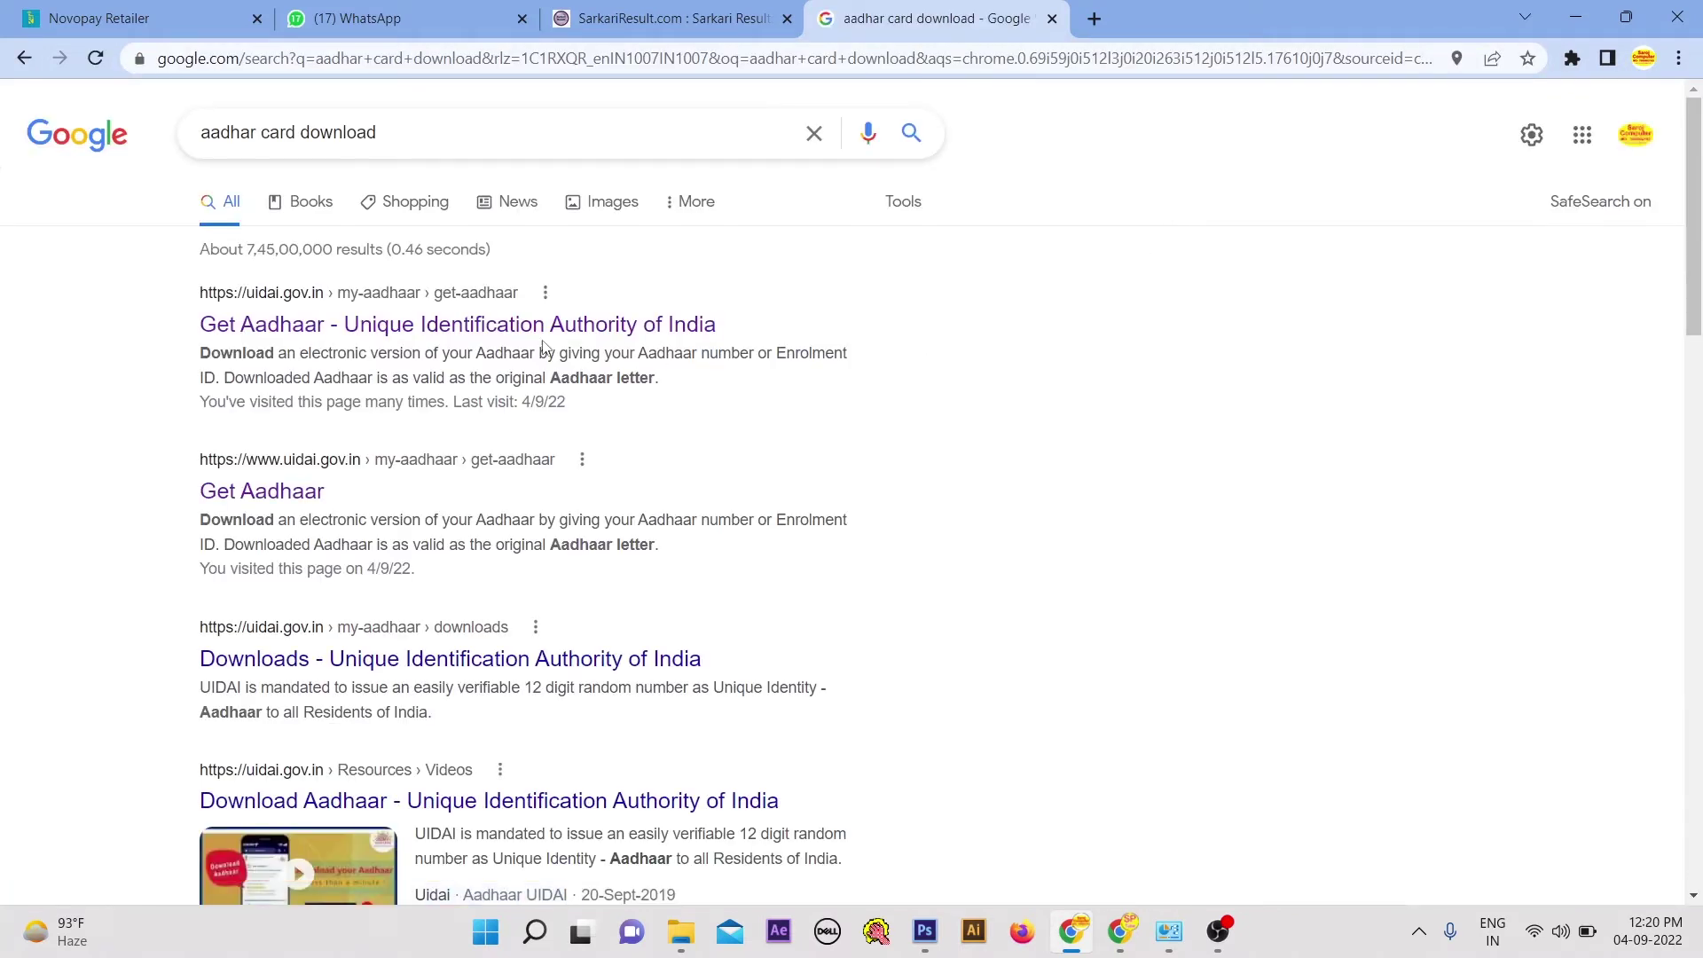
Open the UIDAI 'Get Aadhaar' result and go to Download Aadhaar under My Aadhaar
click(293, 327)
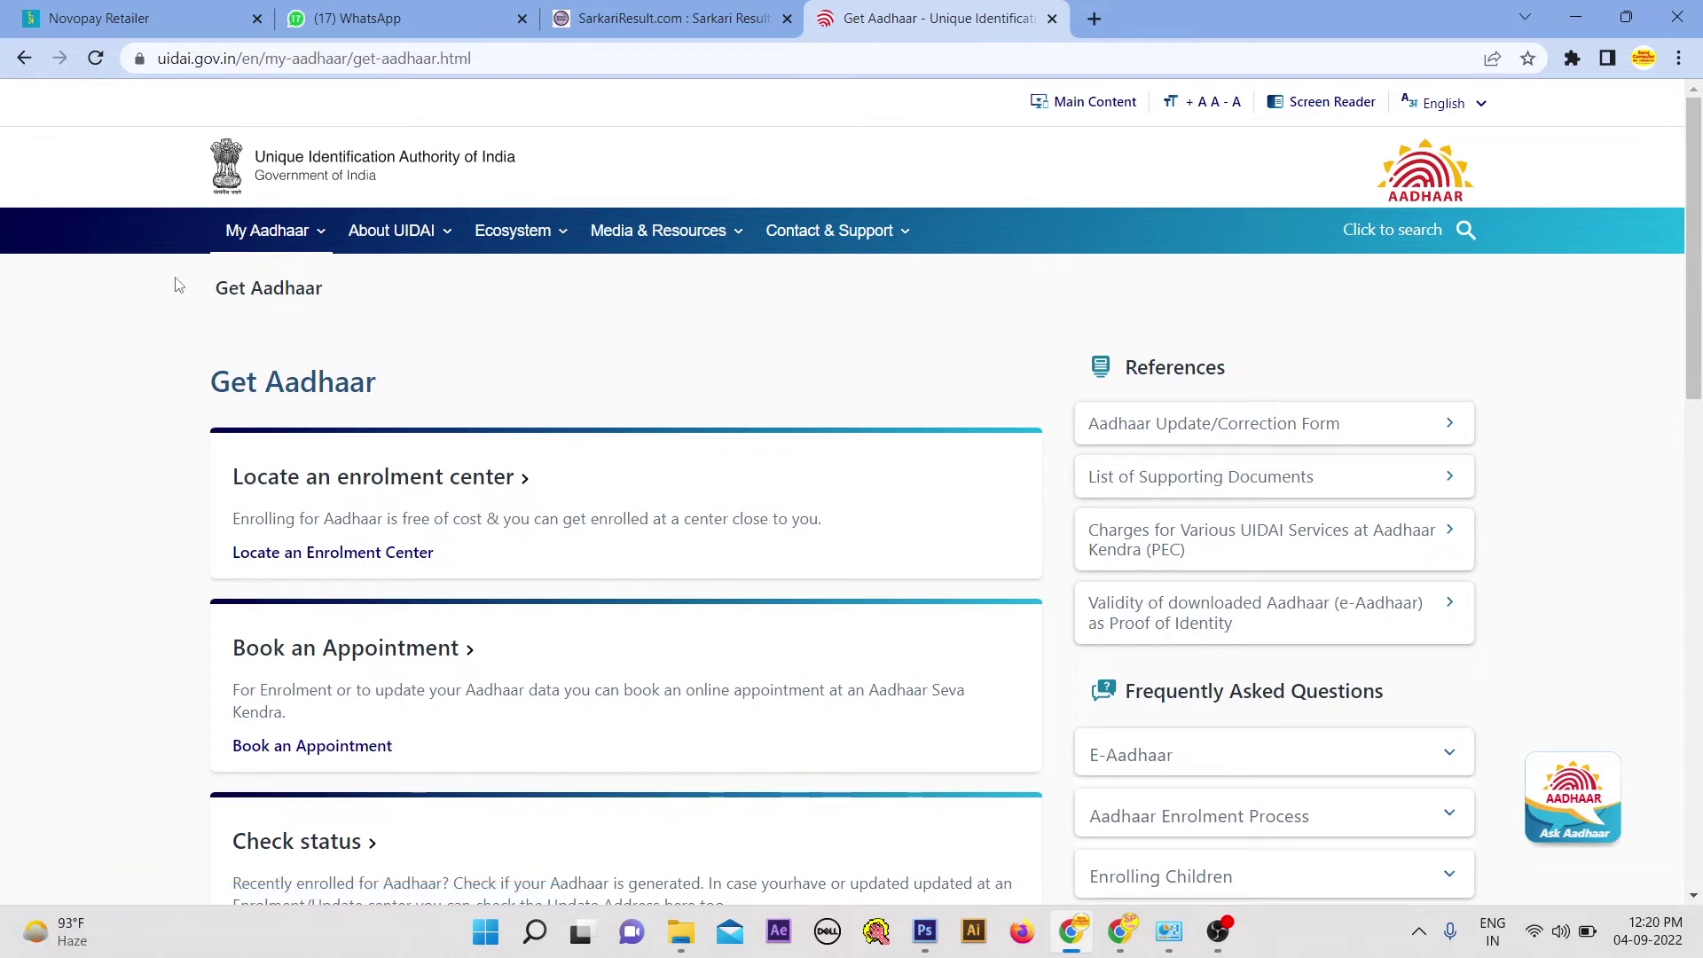
mouse_move(275, 233)
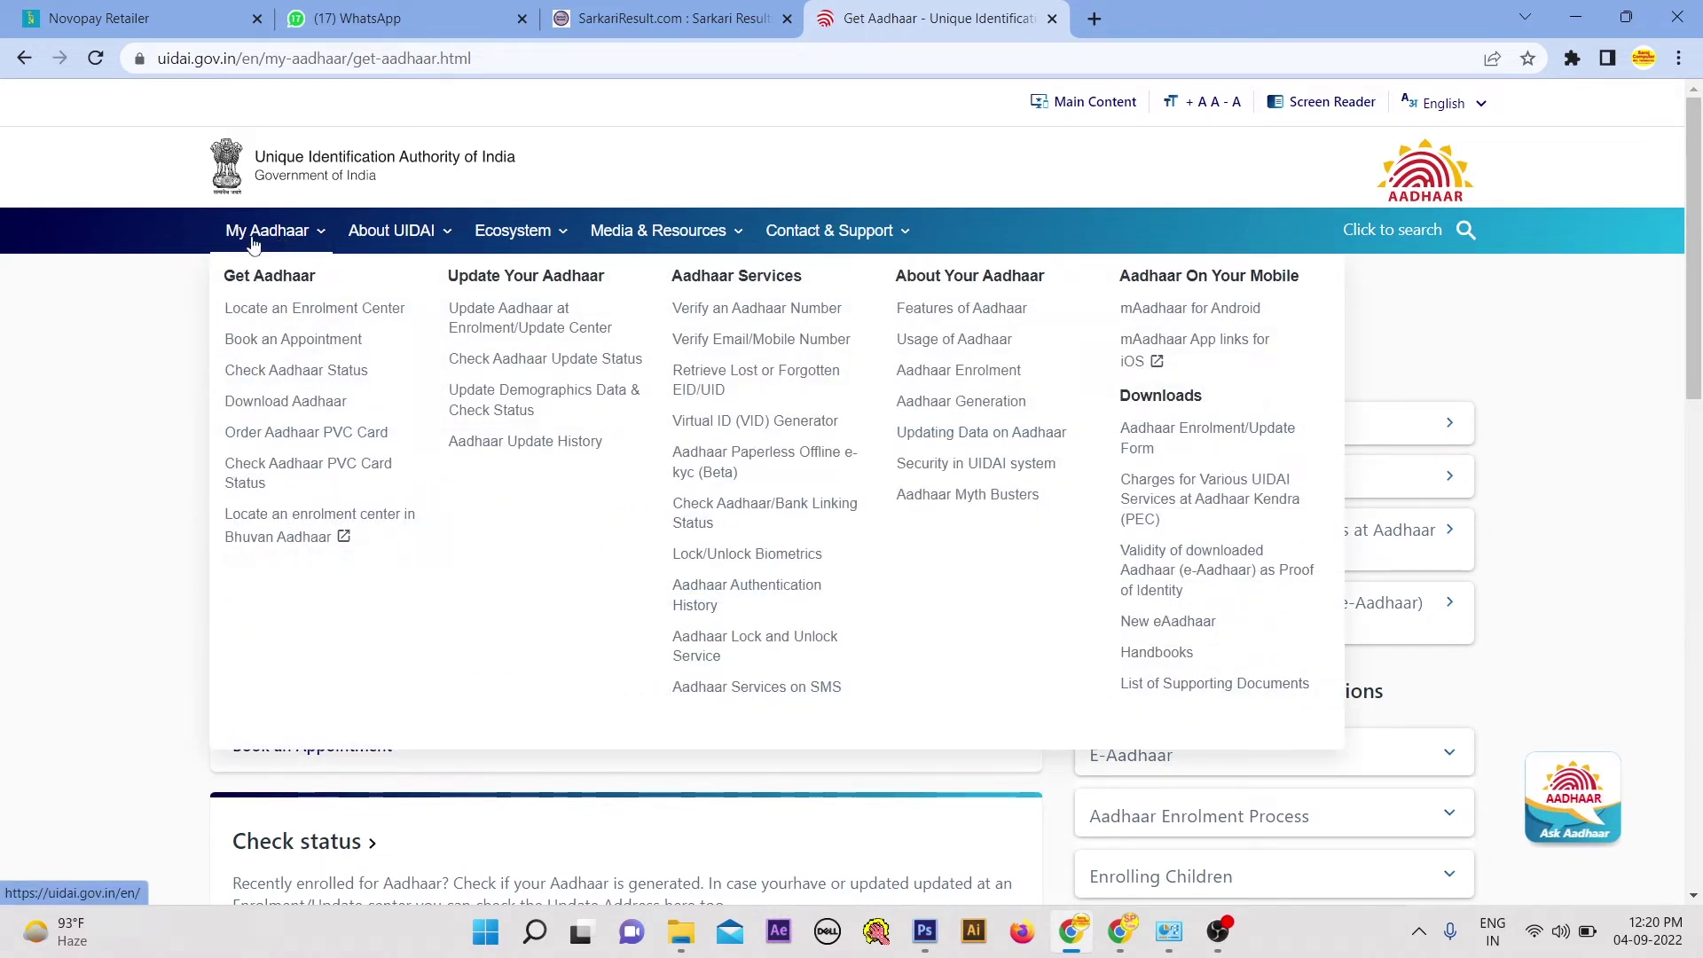
click(276, 408)
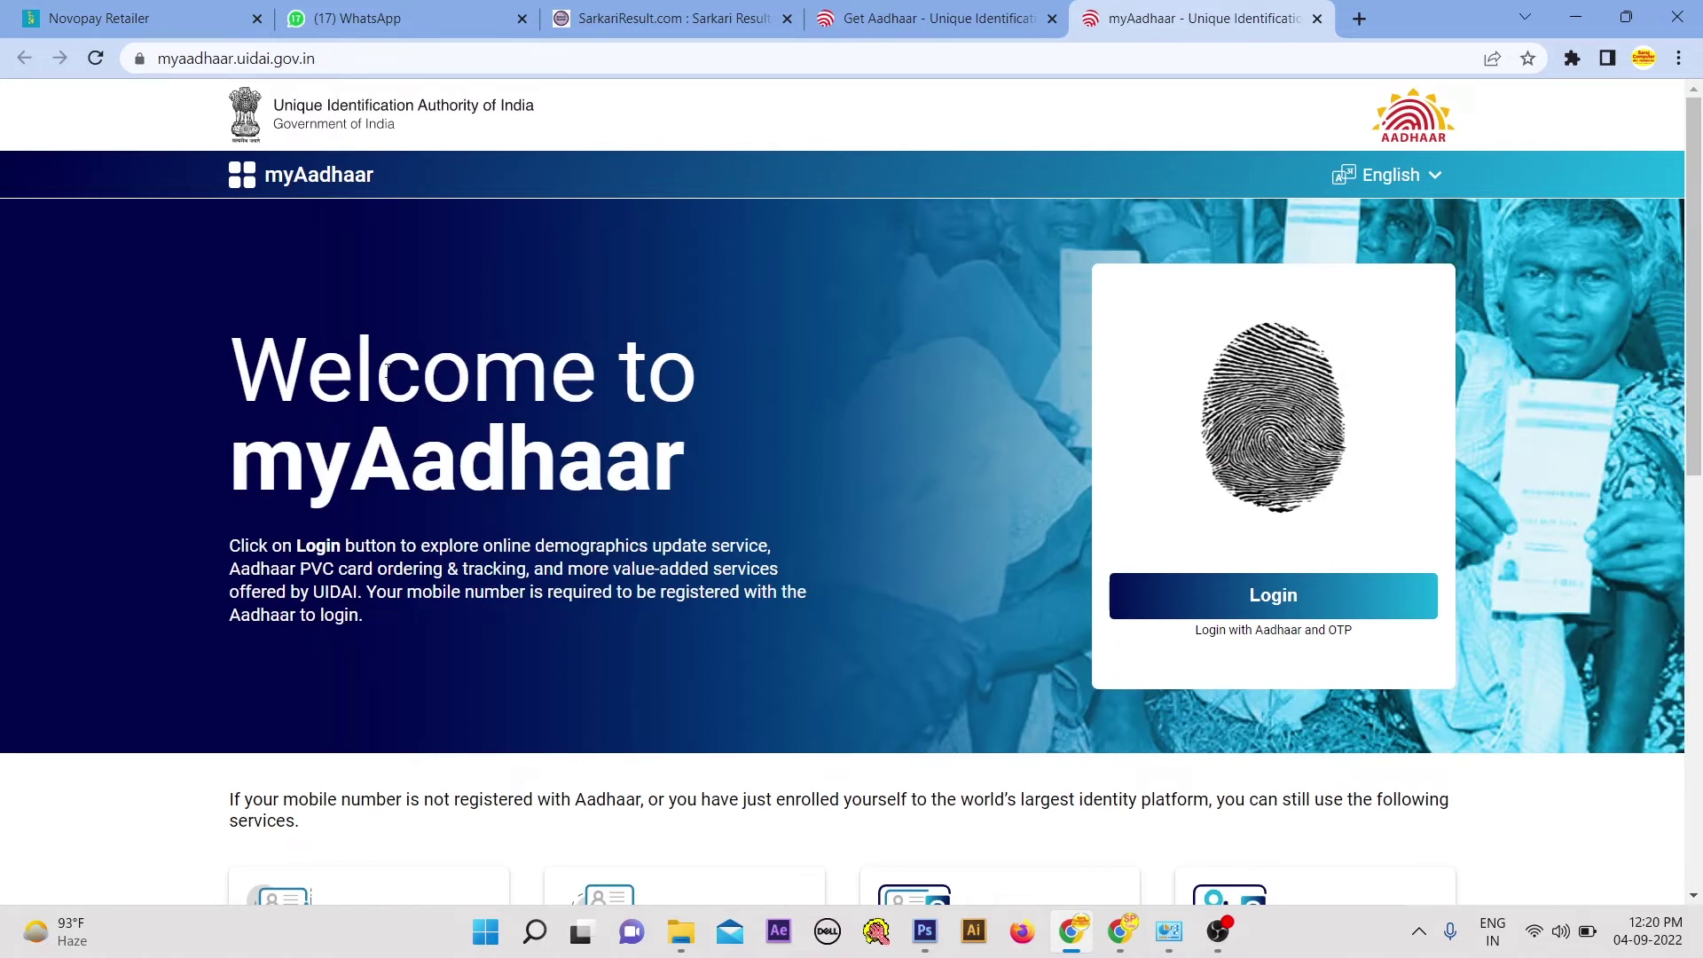
Scroll down the myAadhaar home page and open the Download Aadhaar card
scroll(387, 370, down, 5)
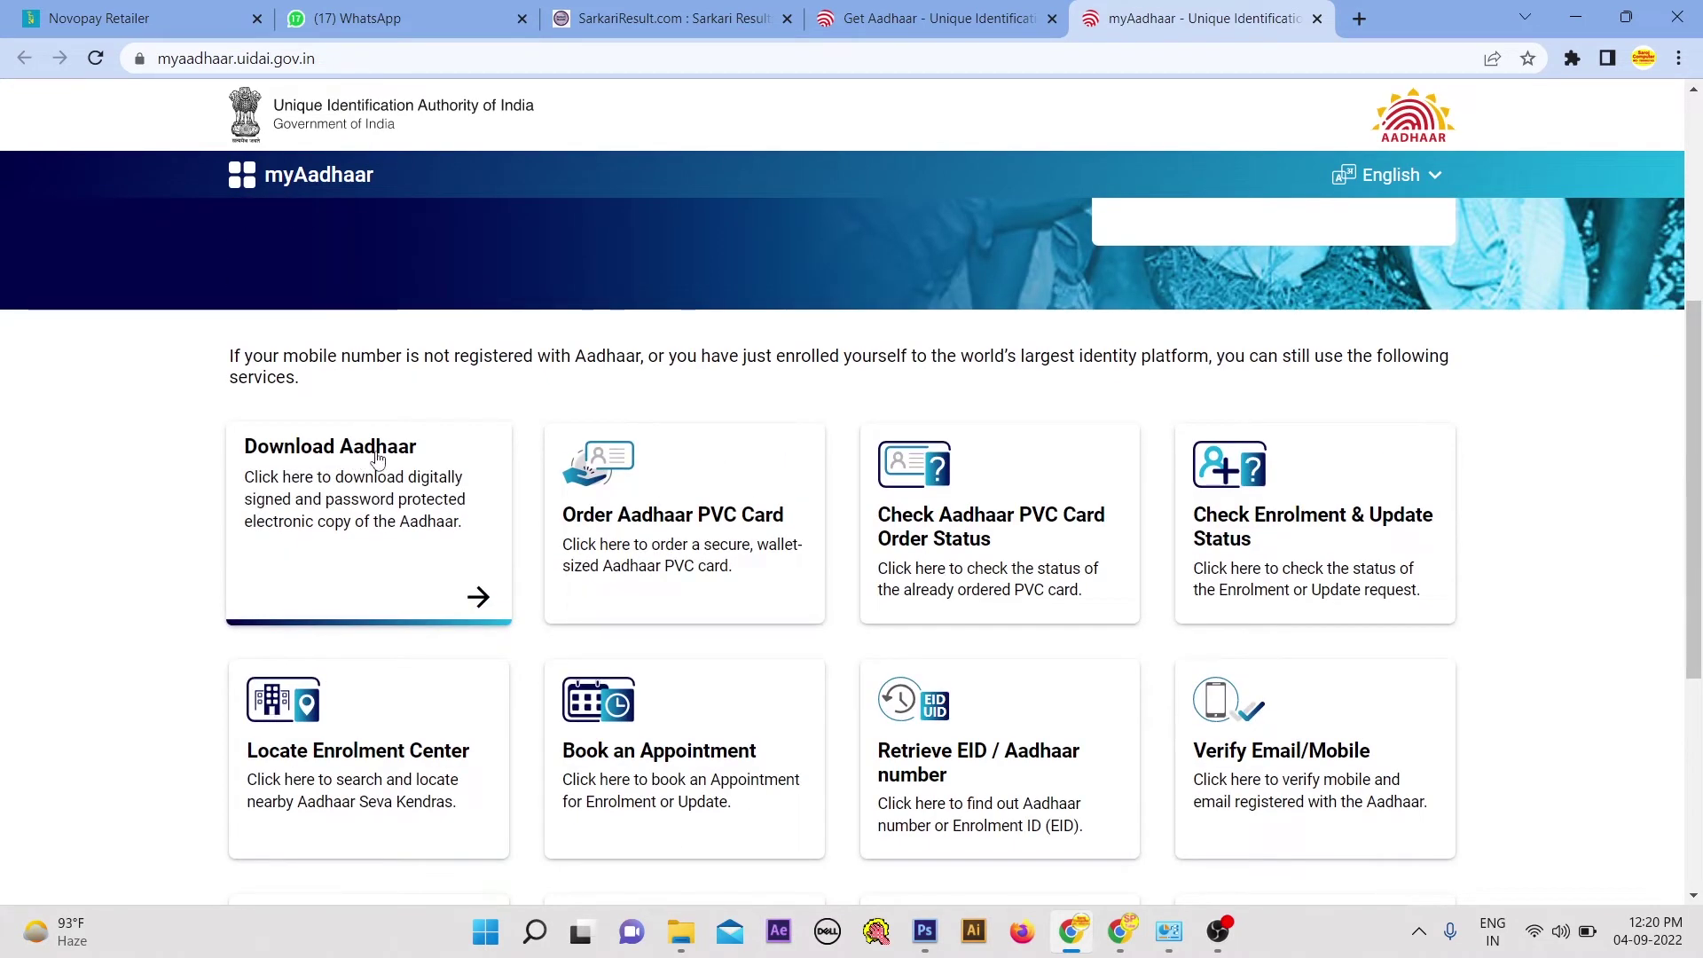
click(330, 448)
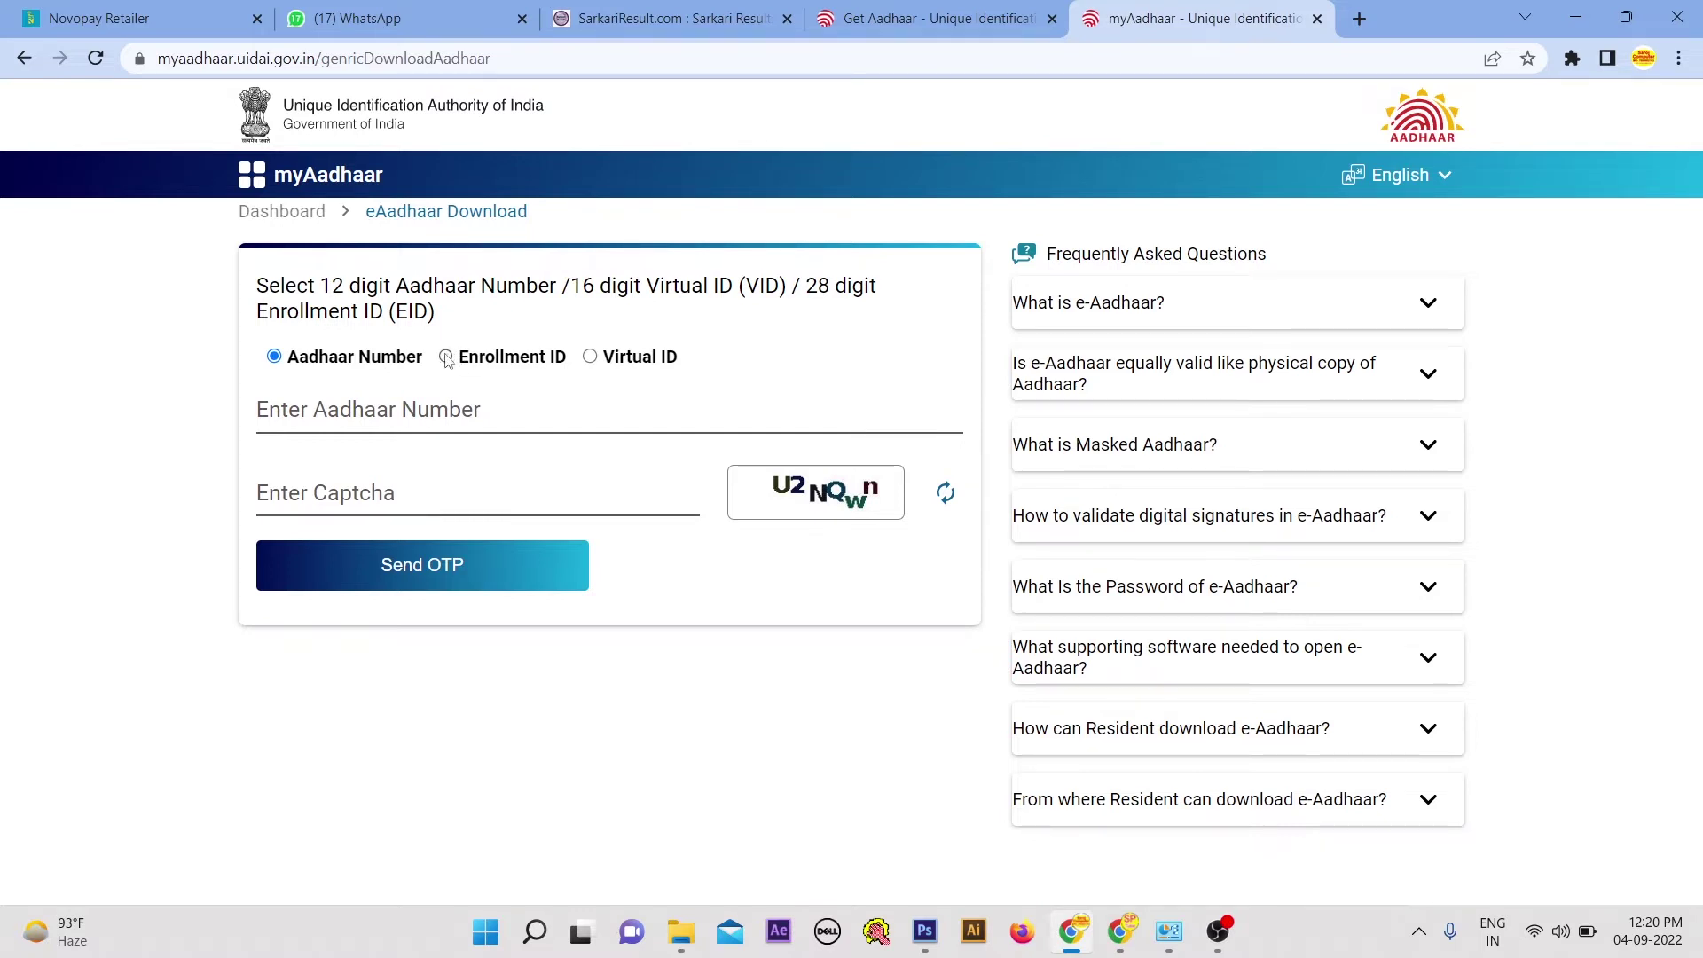
Choose Enrollment ID as the lookup type and place the cursor in its field
click(446, 359)
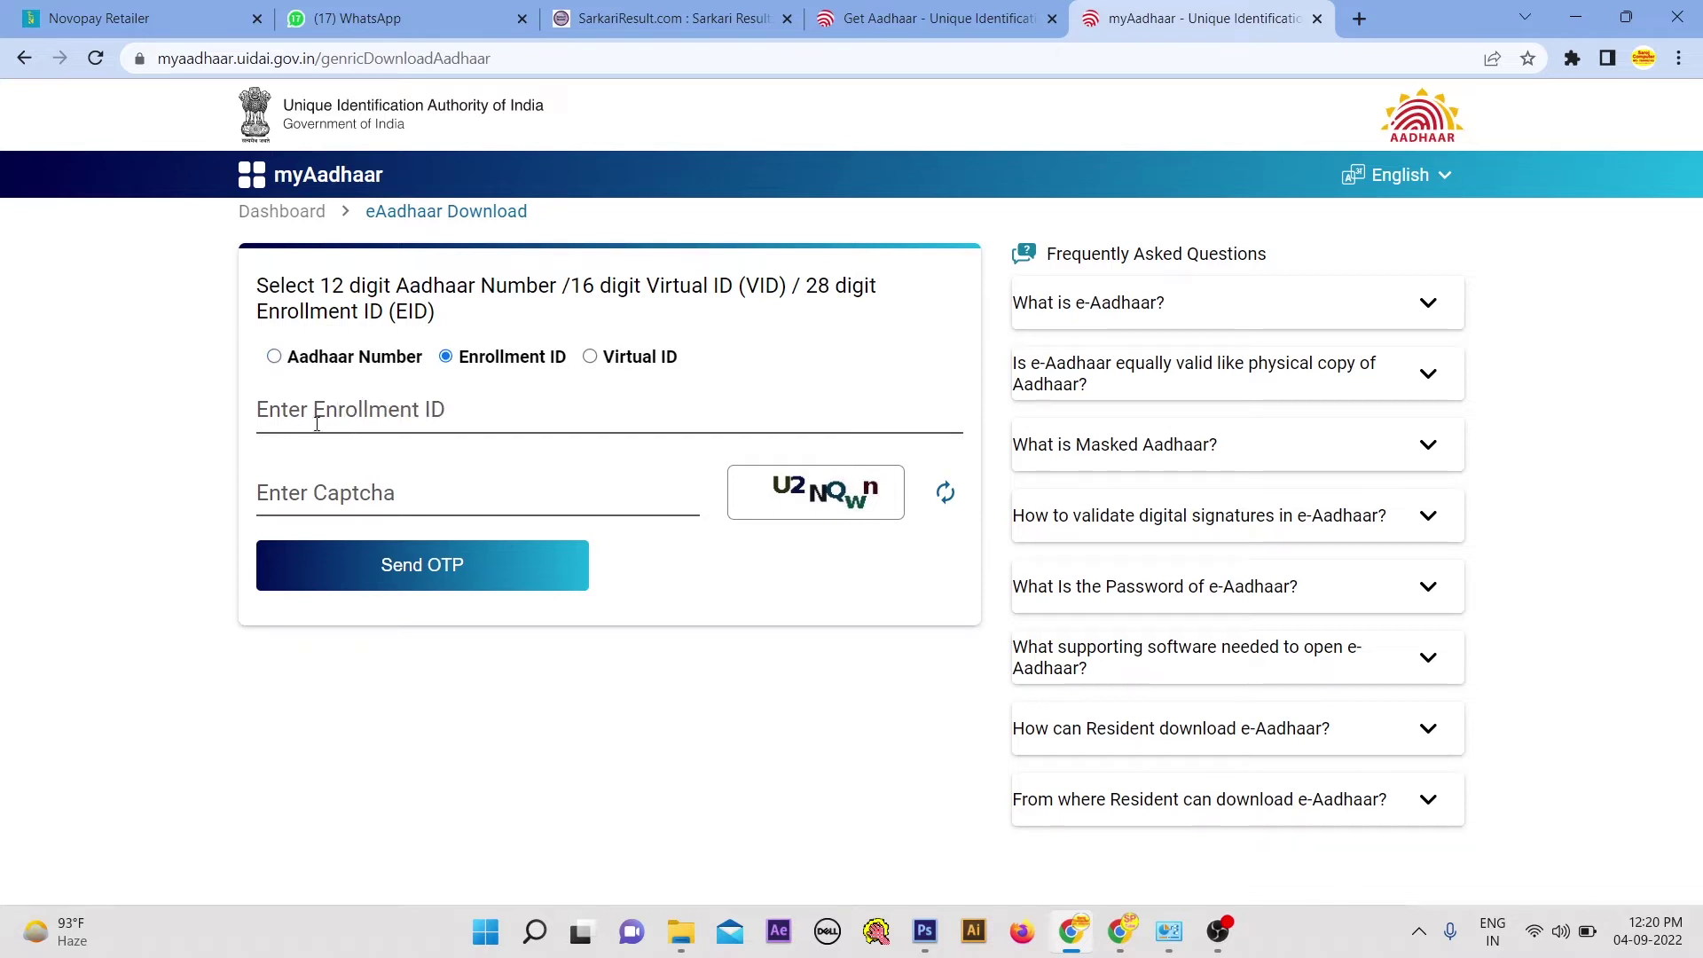
click(399, 410)
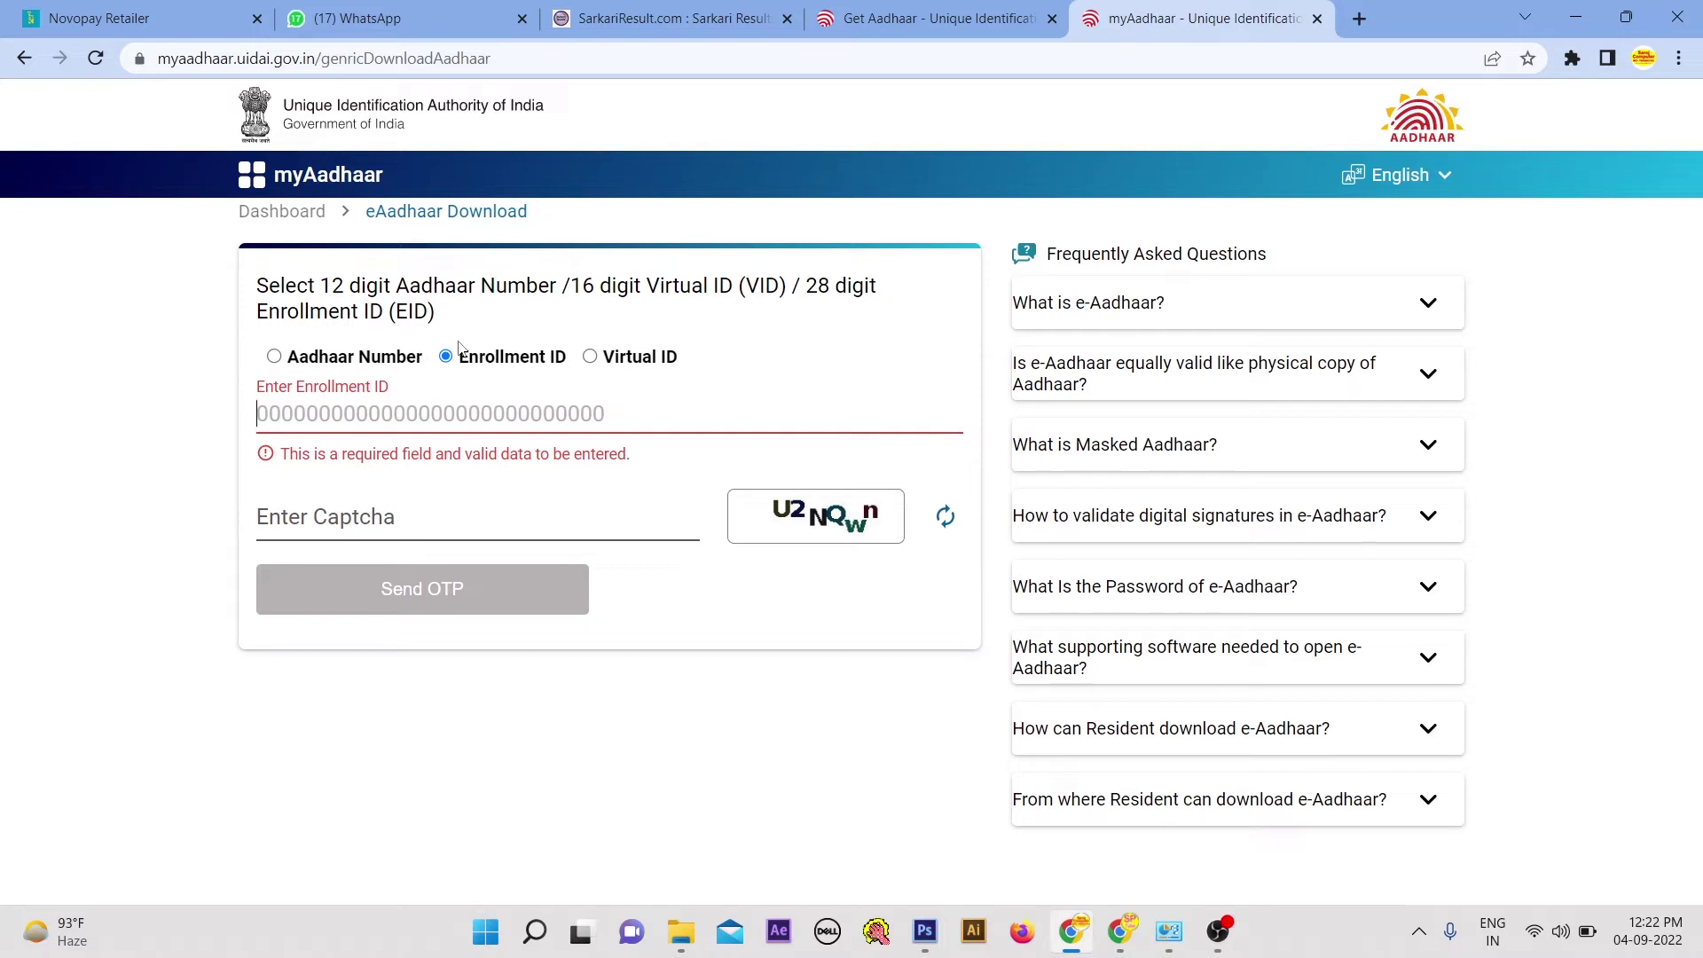
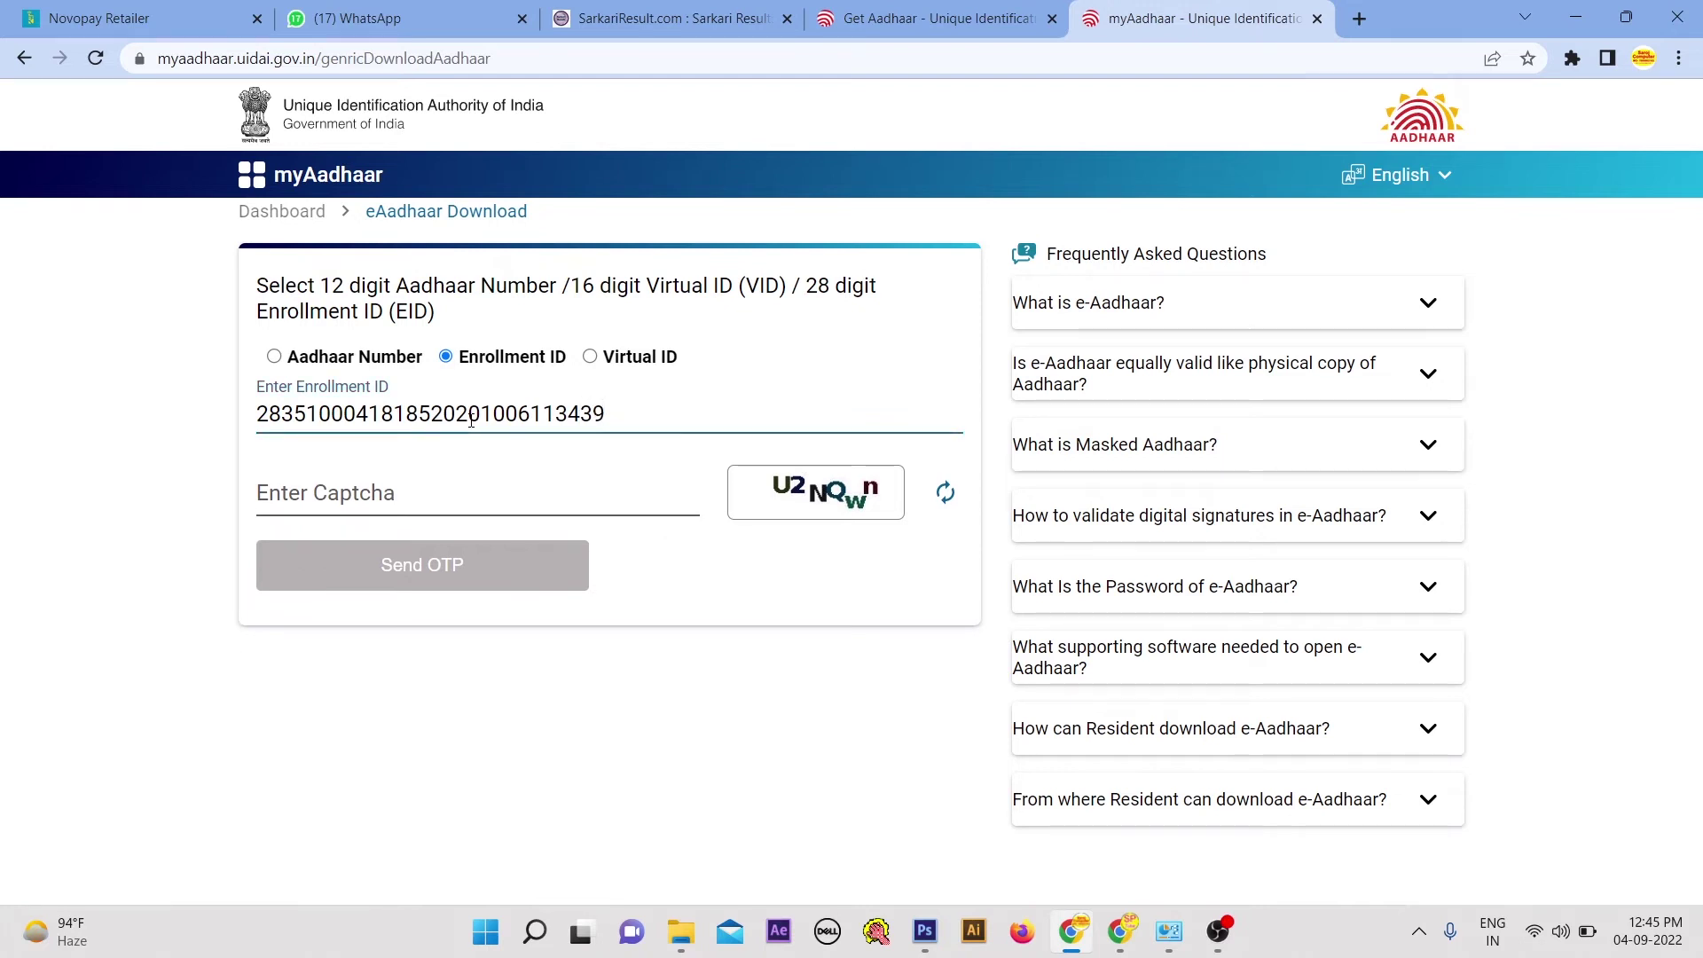
Complete the 28-digit Enrollment ID in the form and move on to the captcha field
click(559, 567)
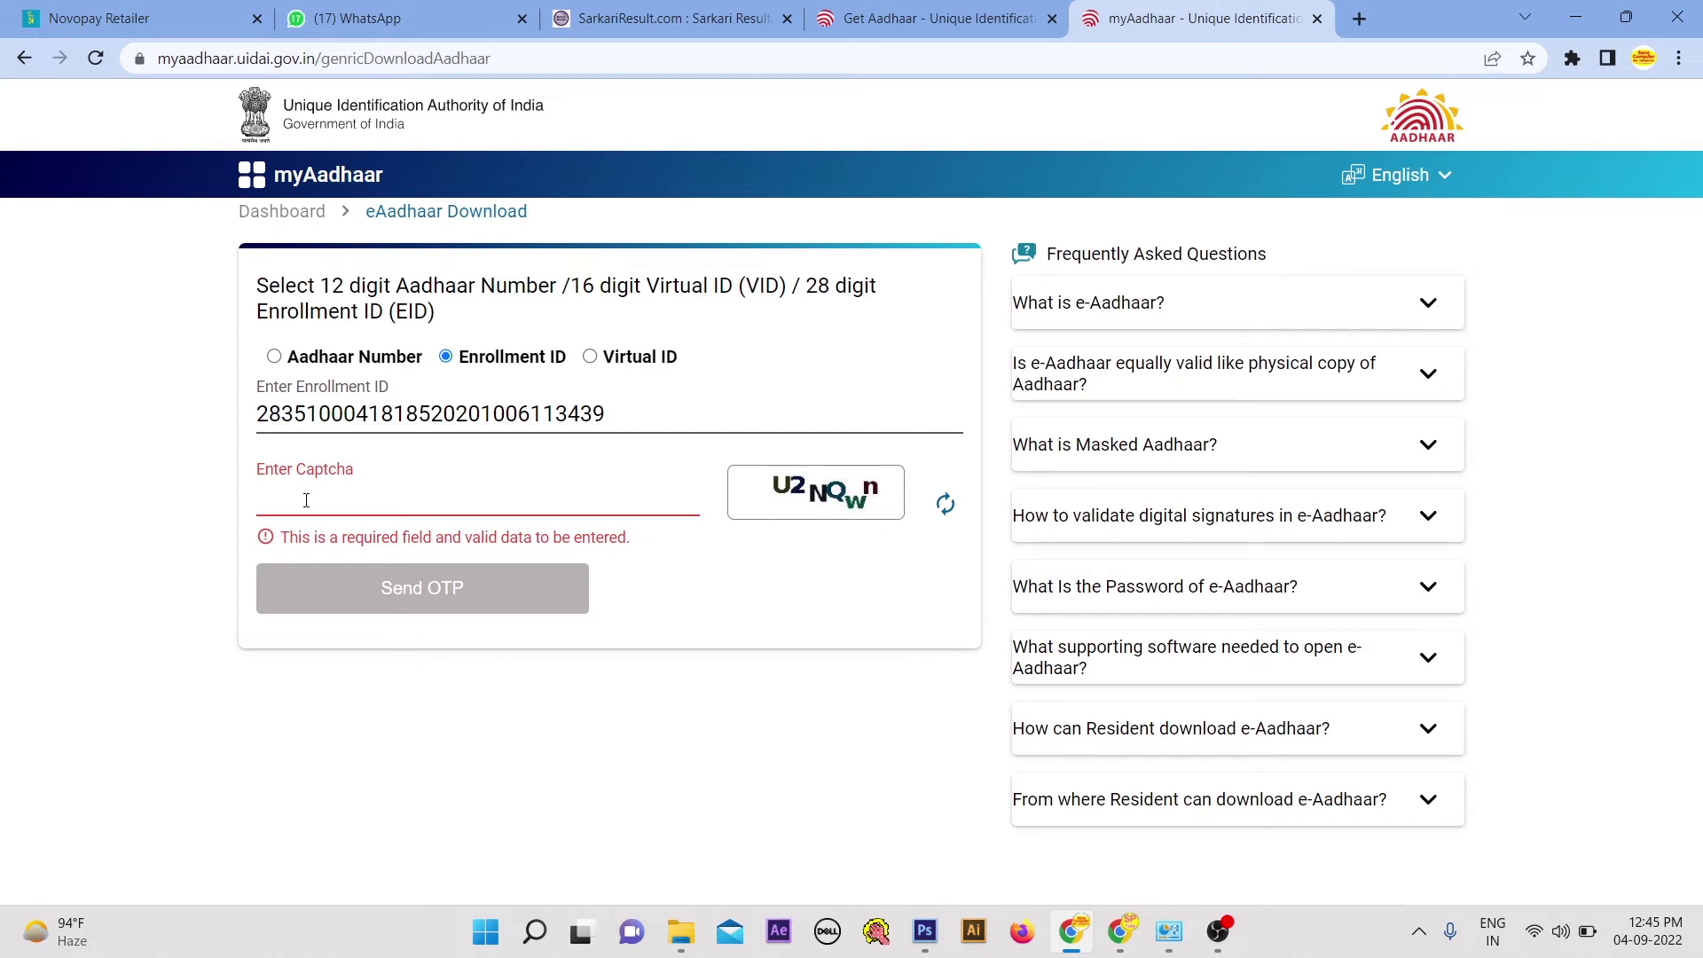
Submit the captcha, and after 'Invalid Captcha' enter the newly shown captcha code
text(U)
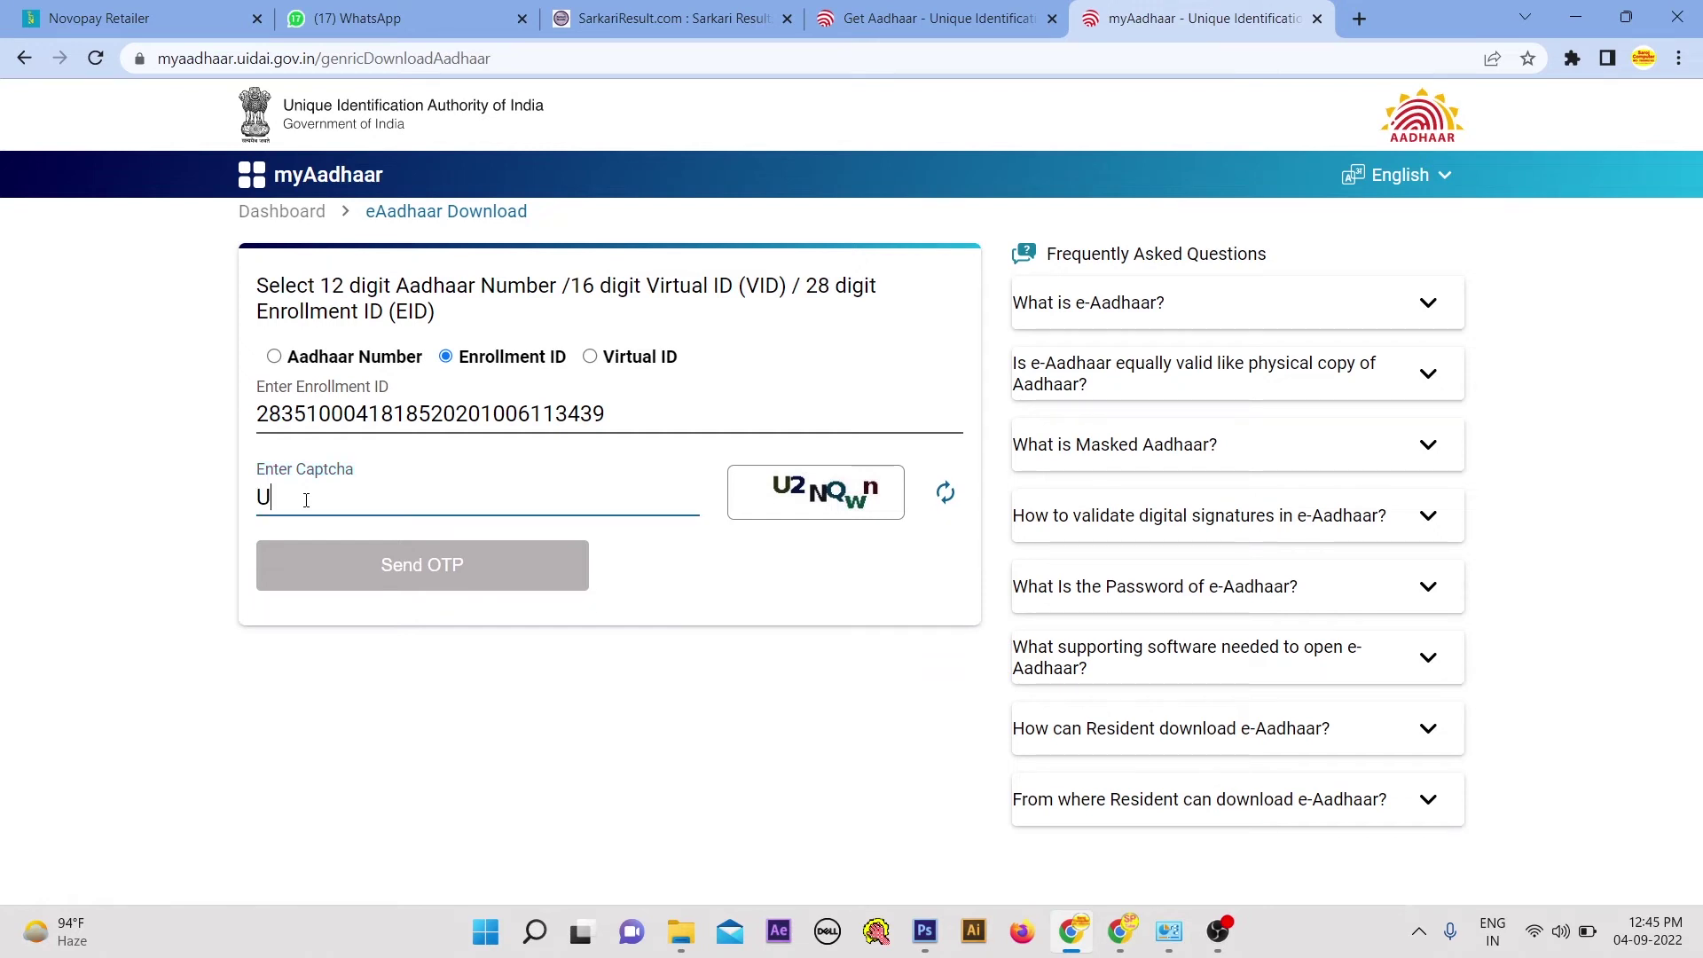
text(2NQwn)
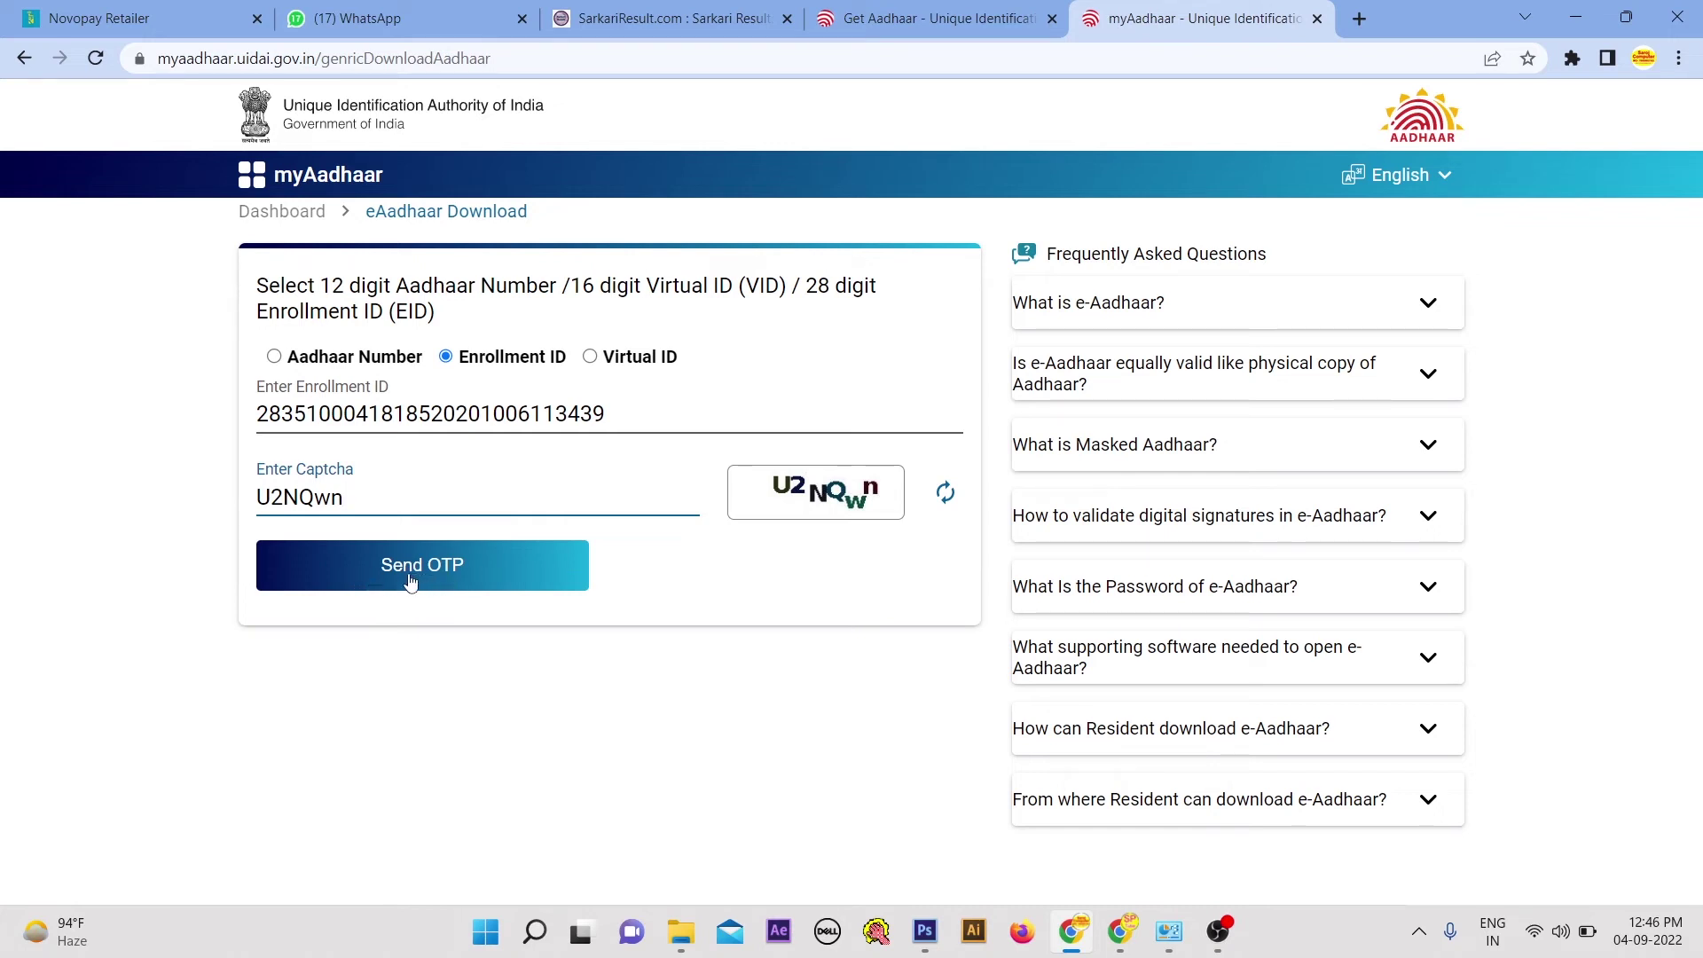
click(410, 581)
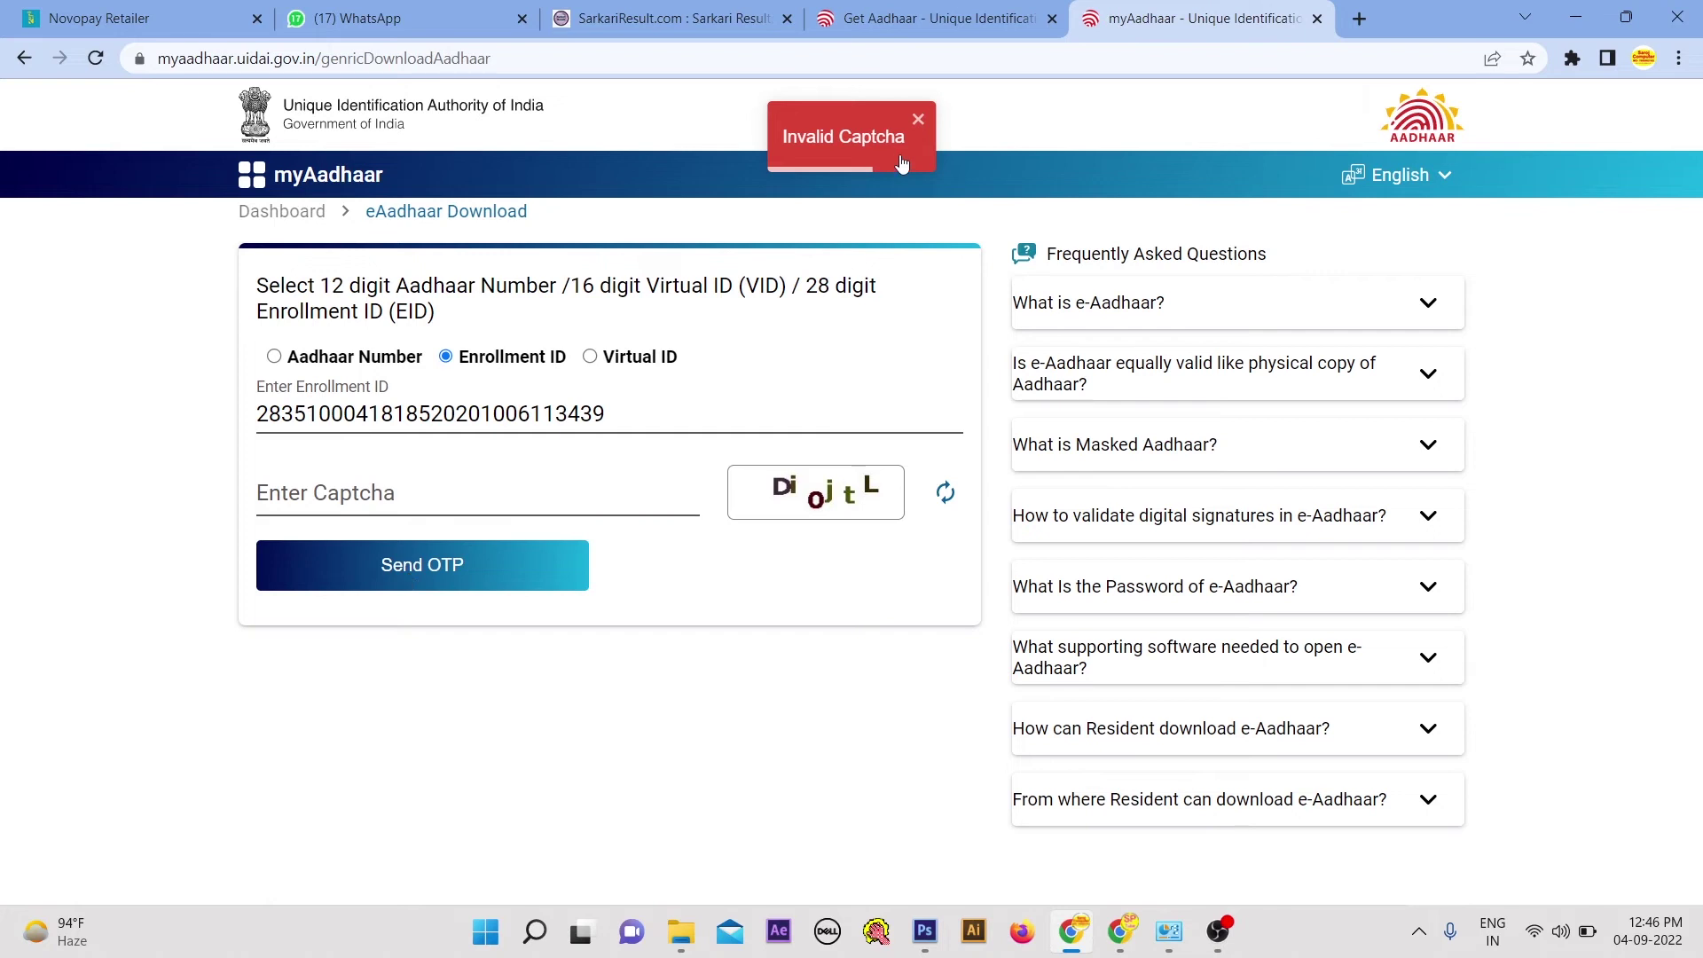
click(384, 492)
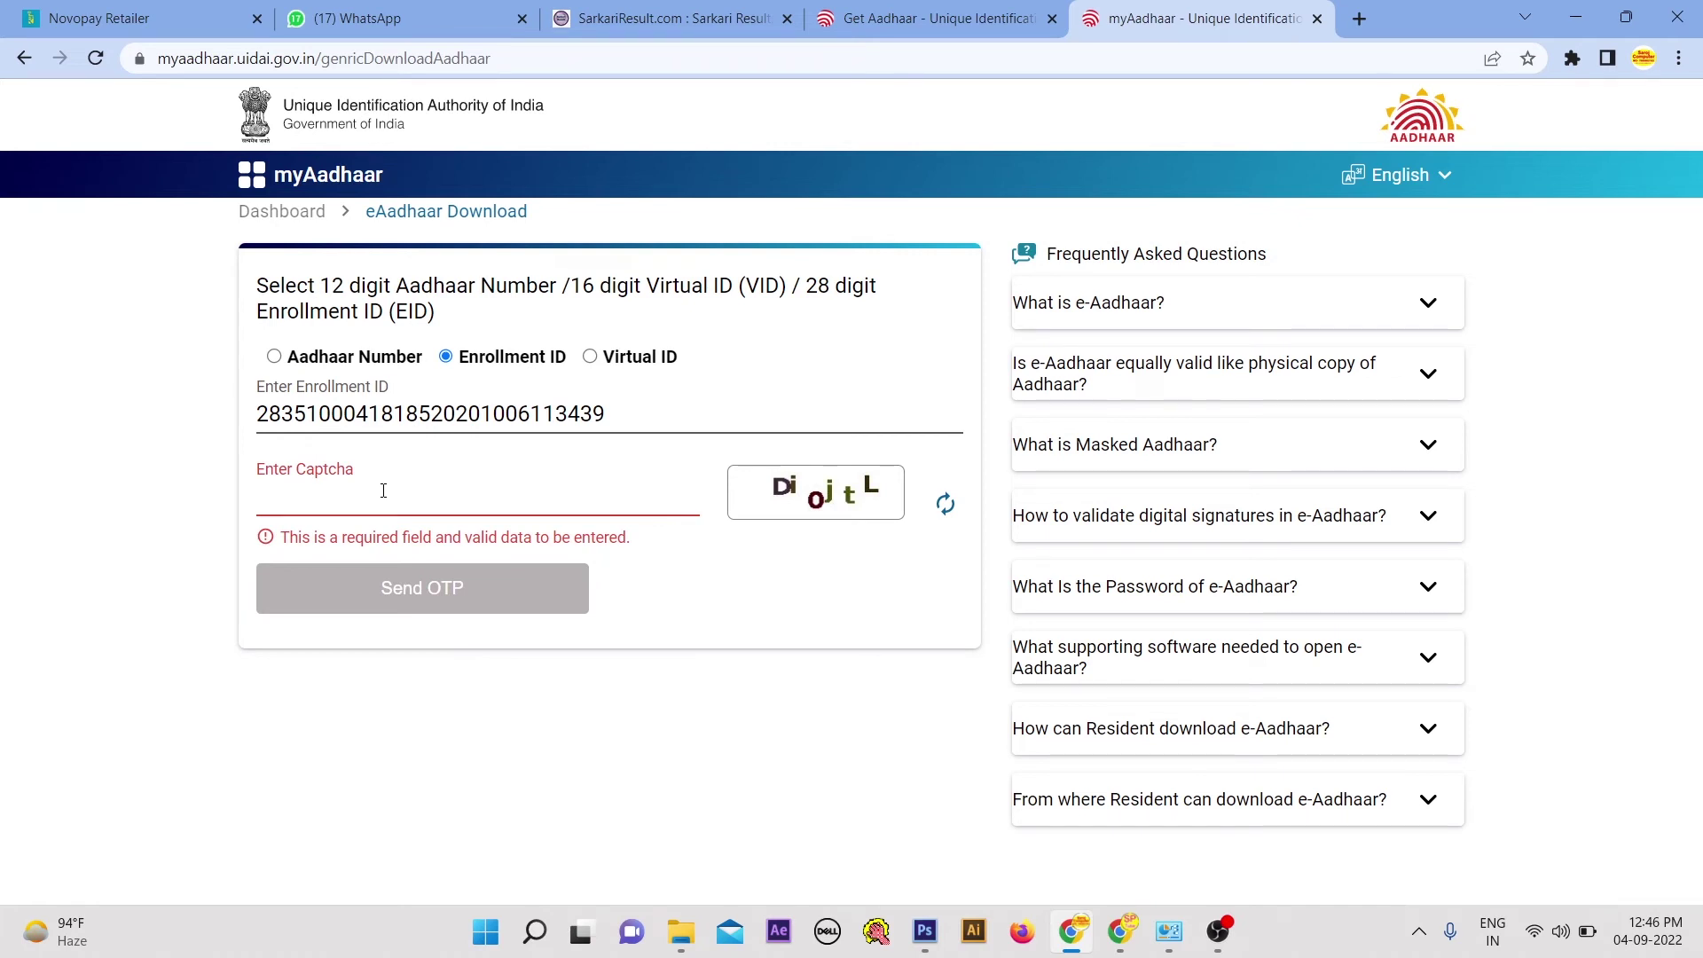
text(Di)
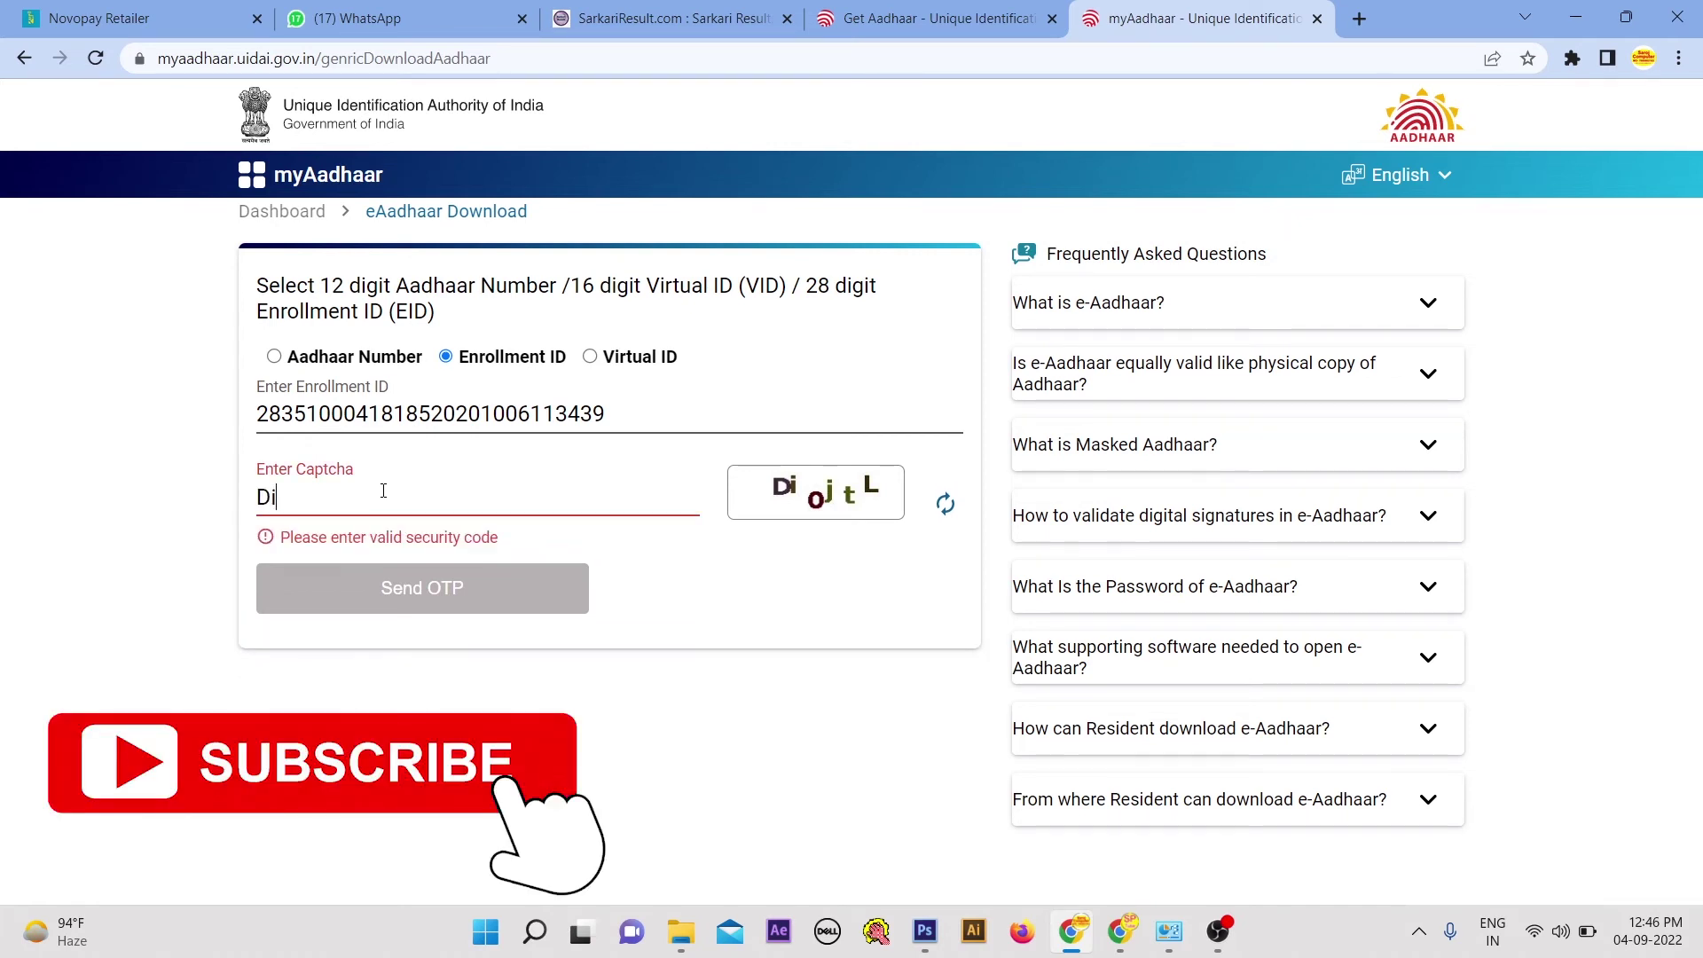
text(0)
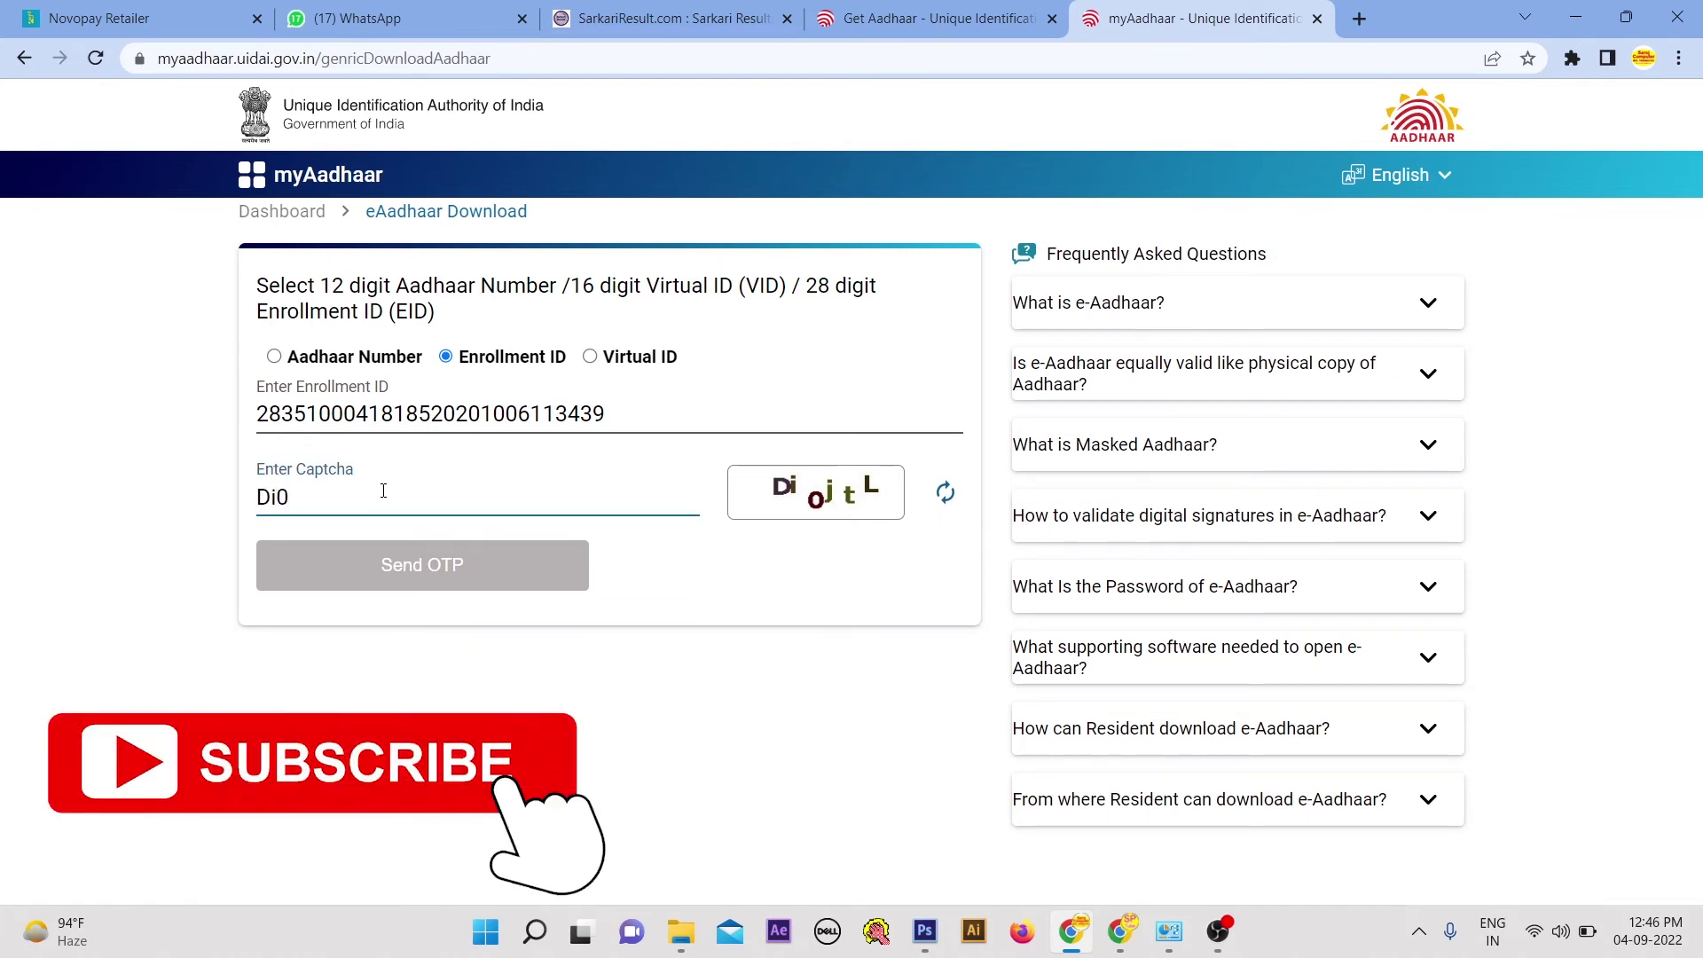
text(jt)
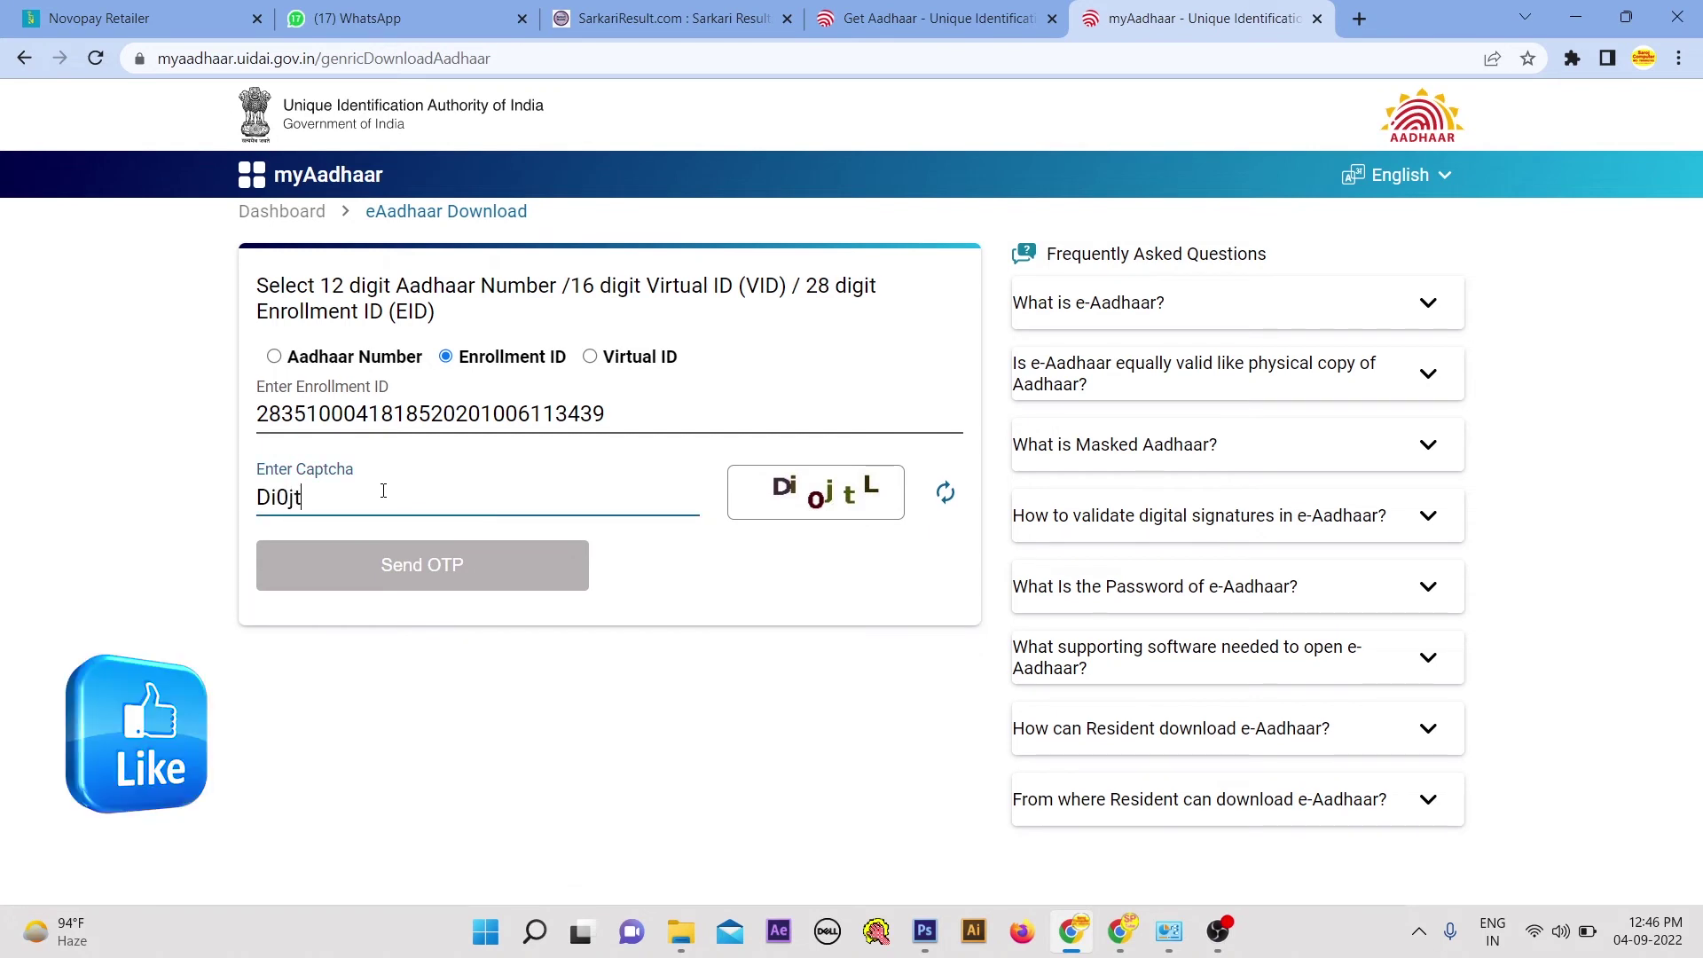
text(L)
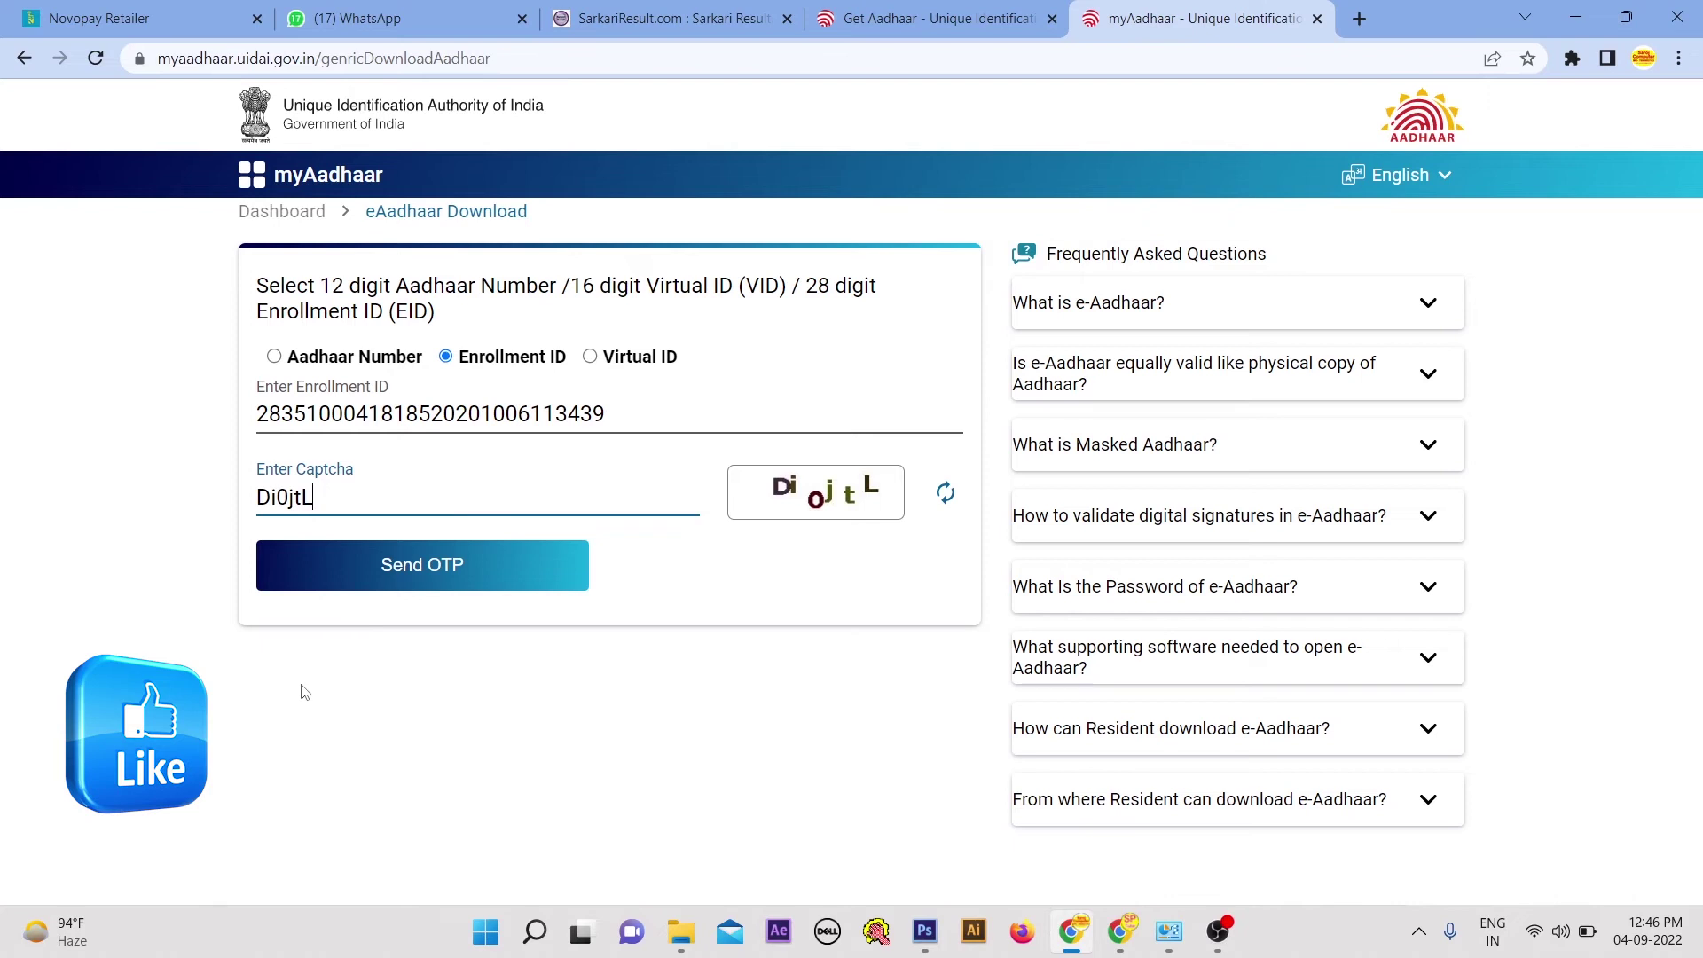
Request the OTP to the registered mobile and enter the code received by SMS
click(418, 575)
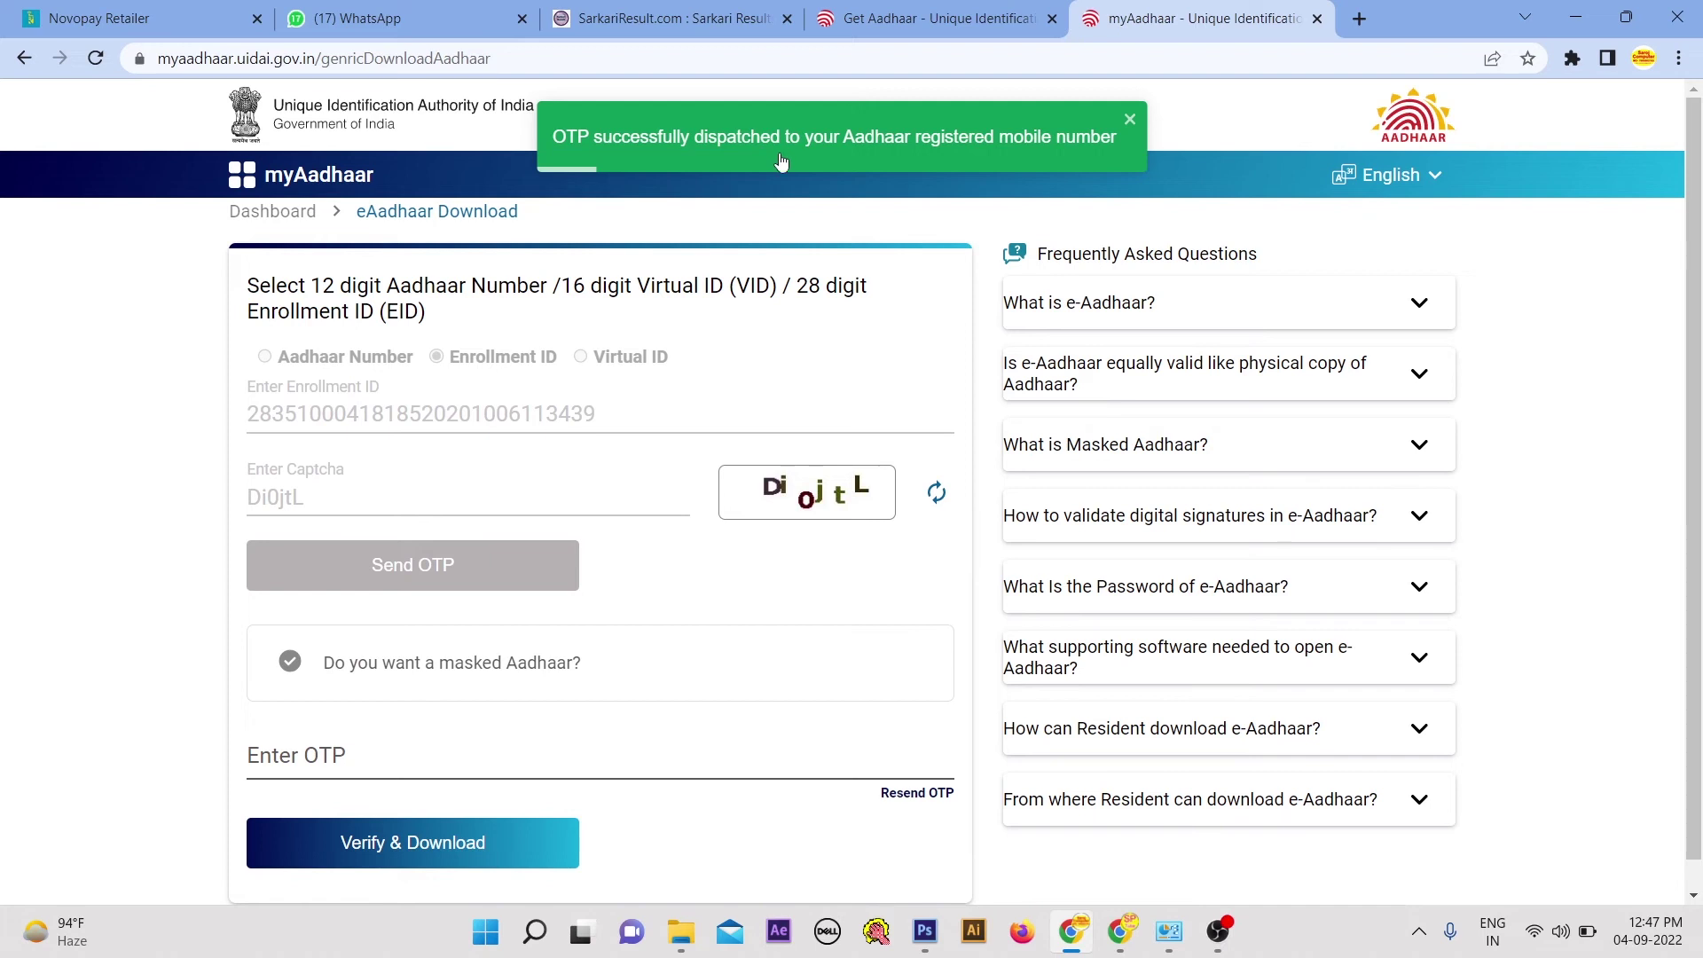
click(328, 757)
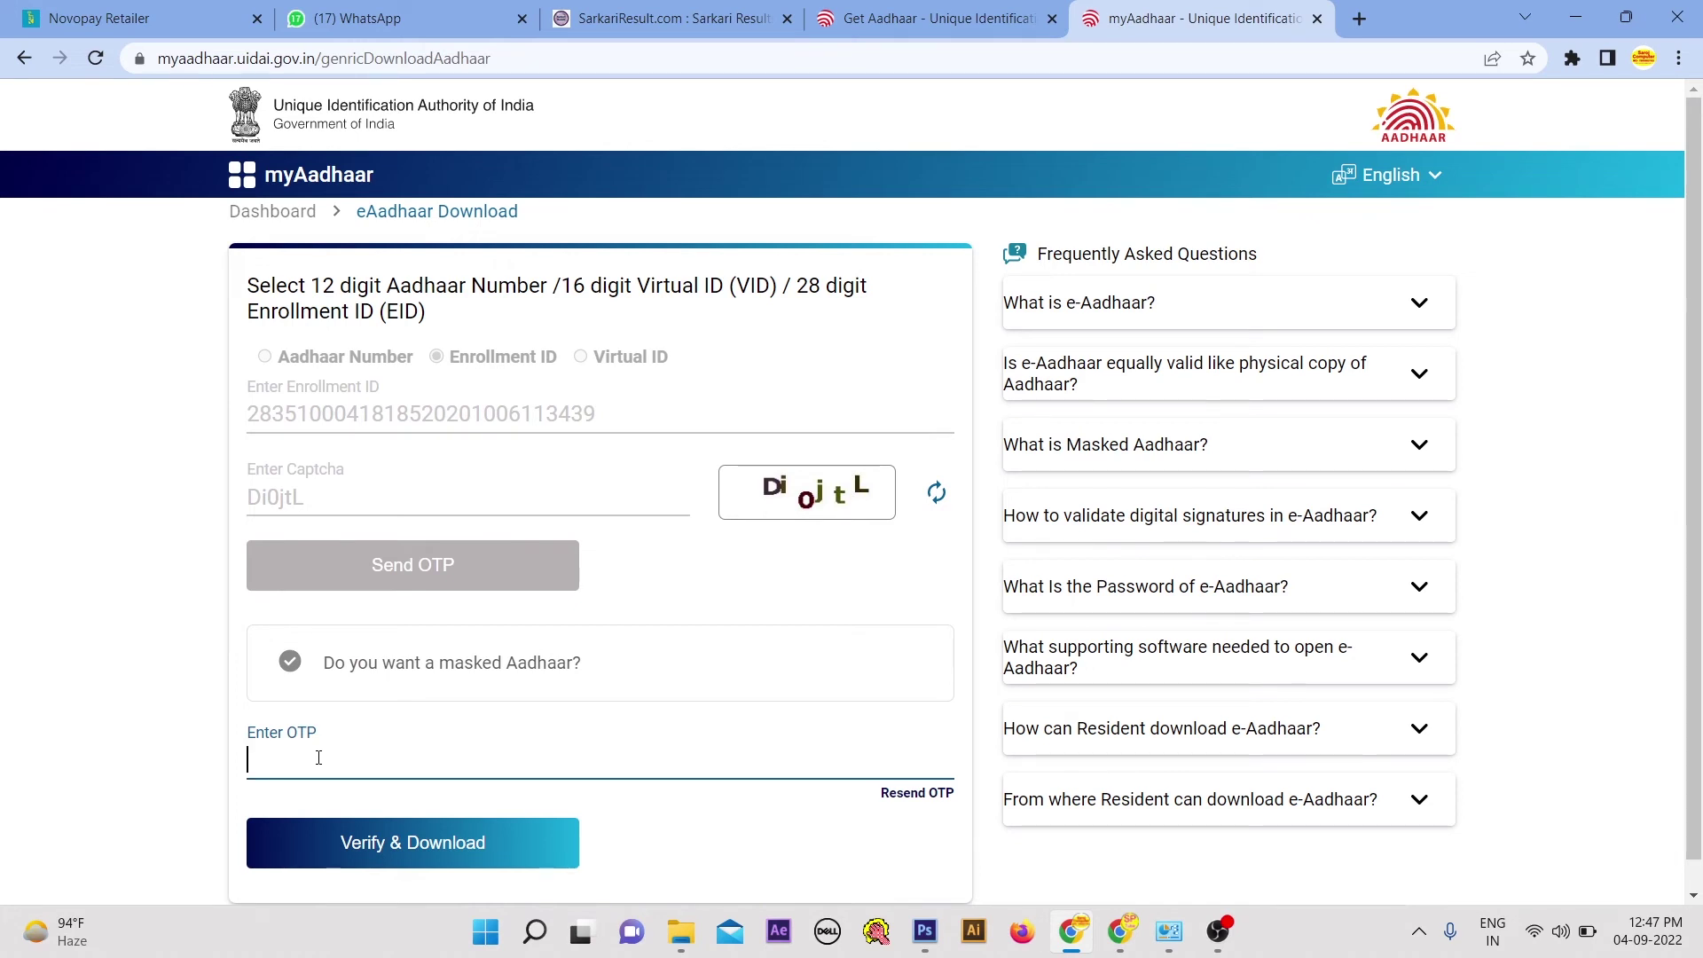
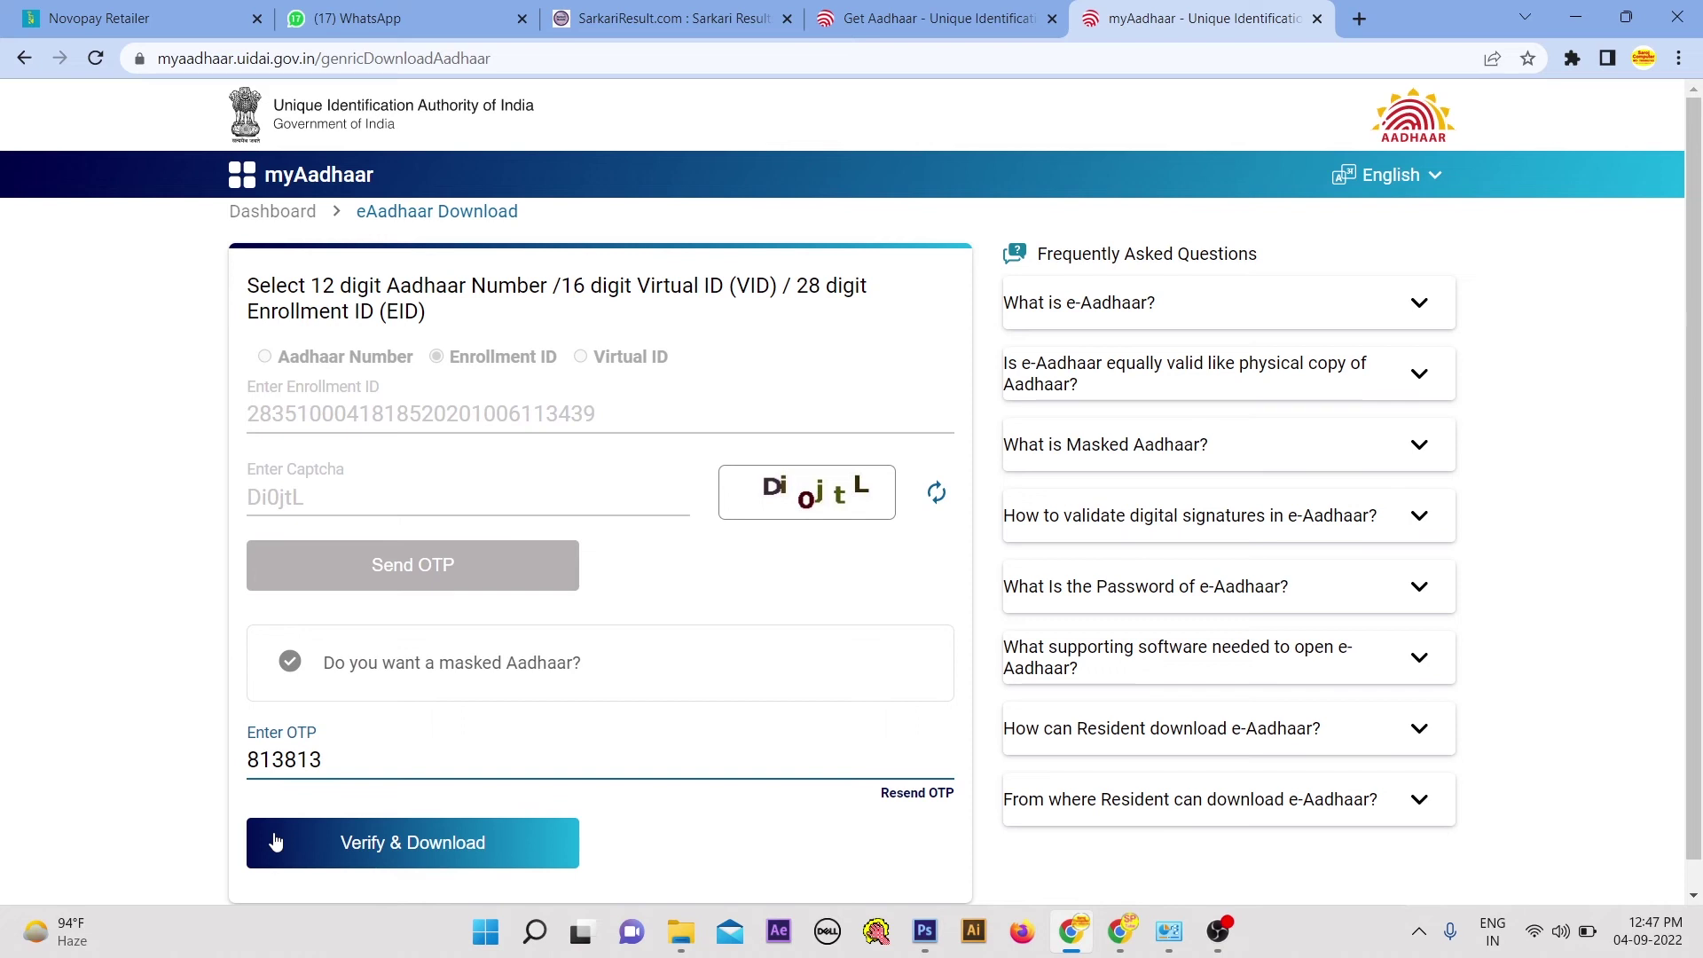
Verify the OTP to download the e-Aadhaar PDF and reveal it in the Downloads folder
click(377, 849)
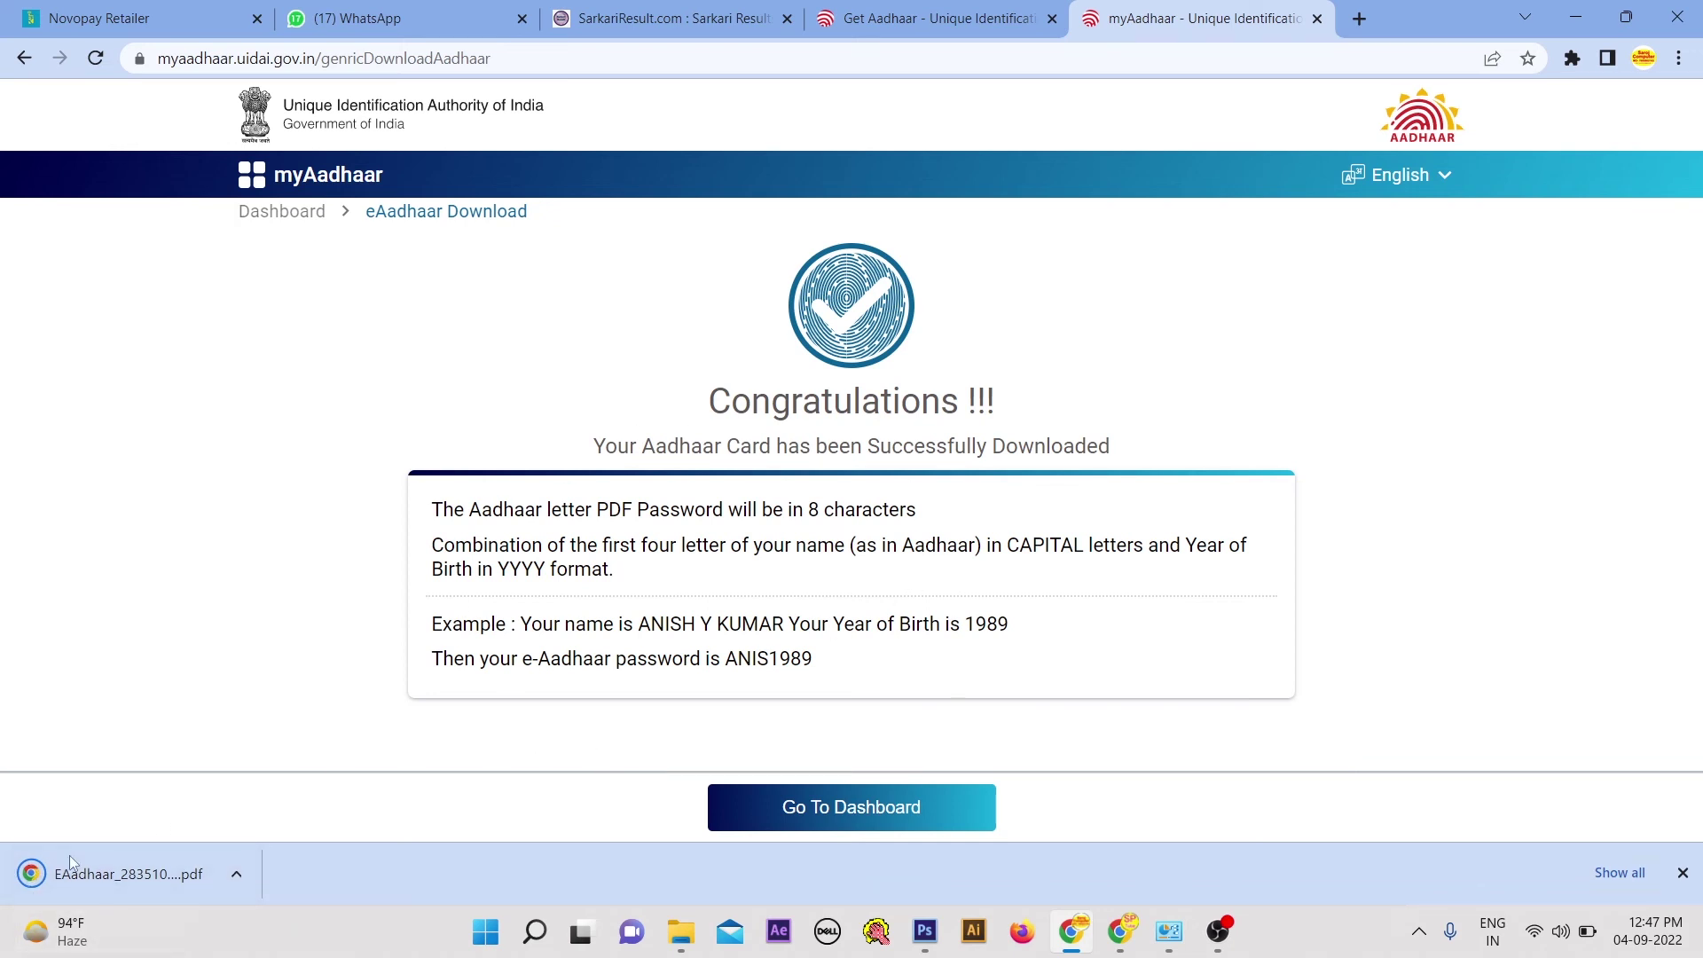
click(236, 874)
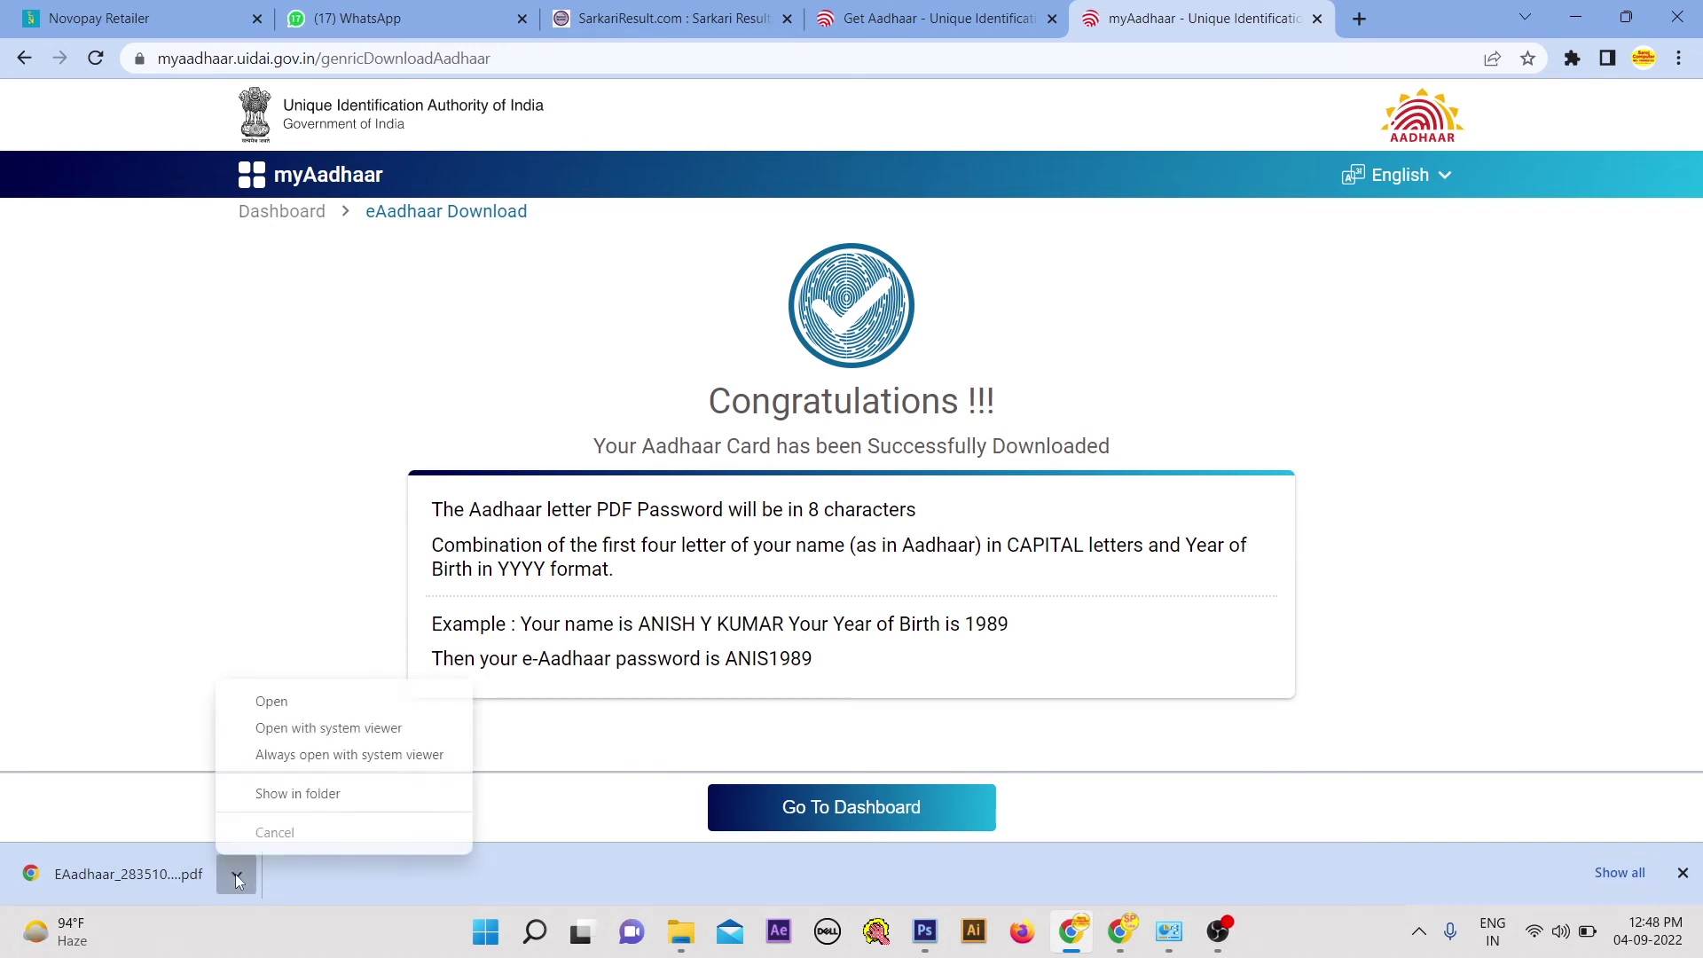
click(285, 802)
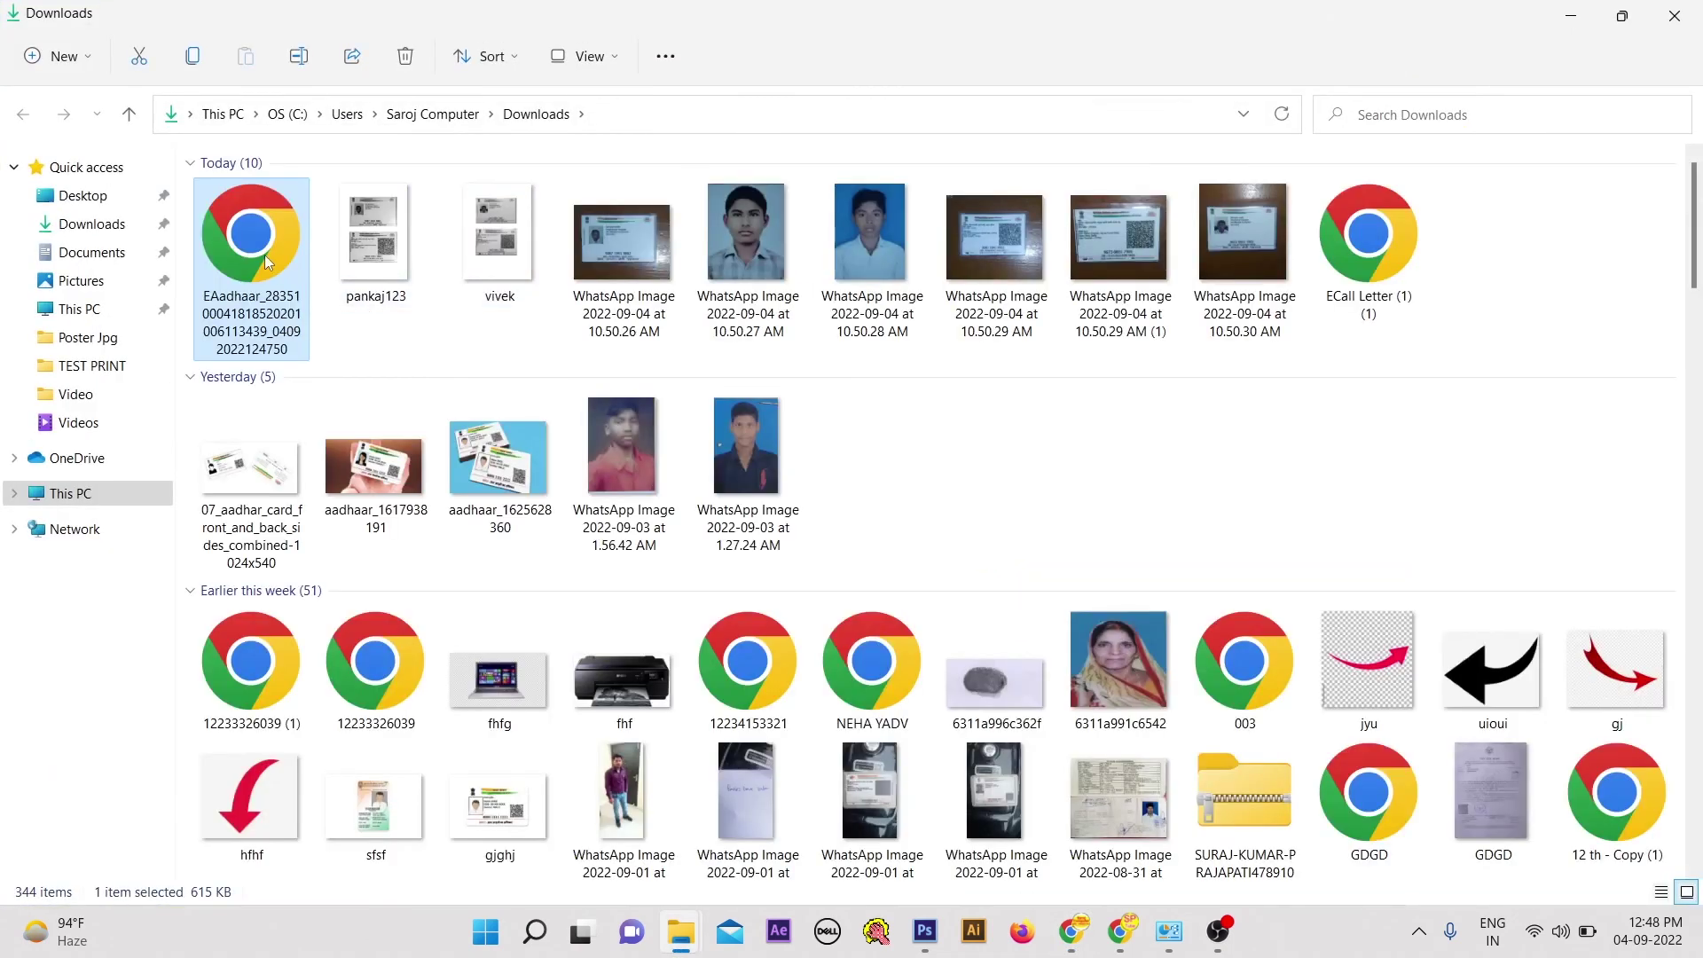
Open the 615 KB EAadhaar PDF from the Downloads folder
double_click(264, 254)
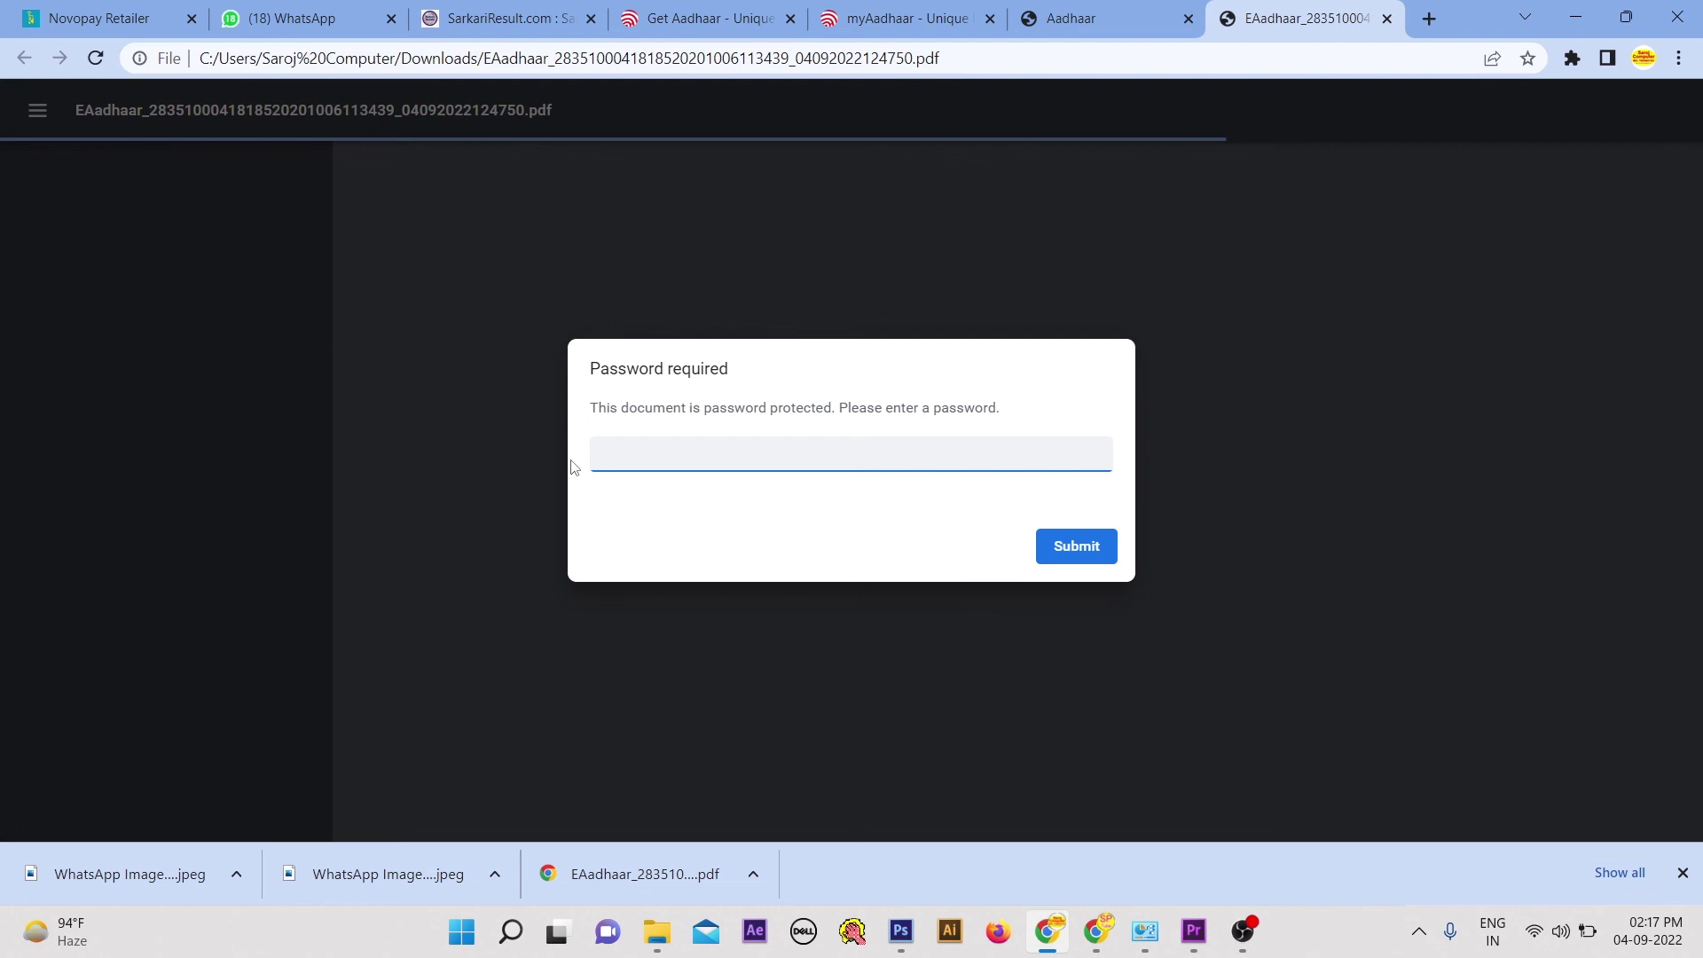
Enter the 8-character PDF password (name letters plus birth year) and submit to unlock the letter
text(****)
text(***)
click(1083, 550)
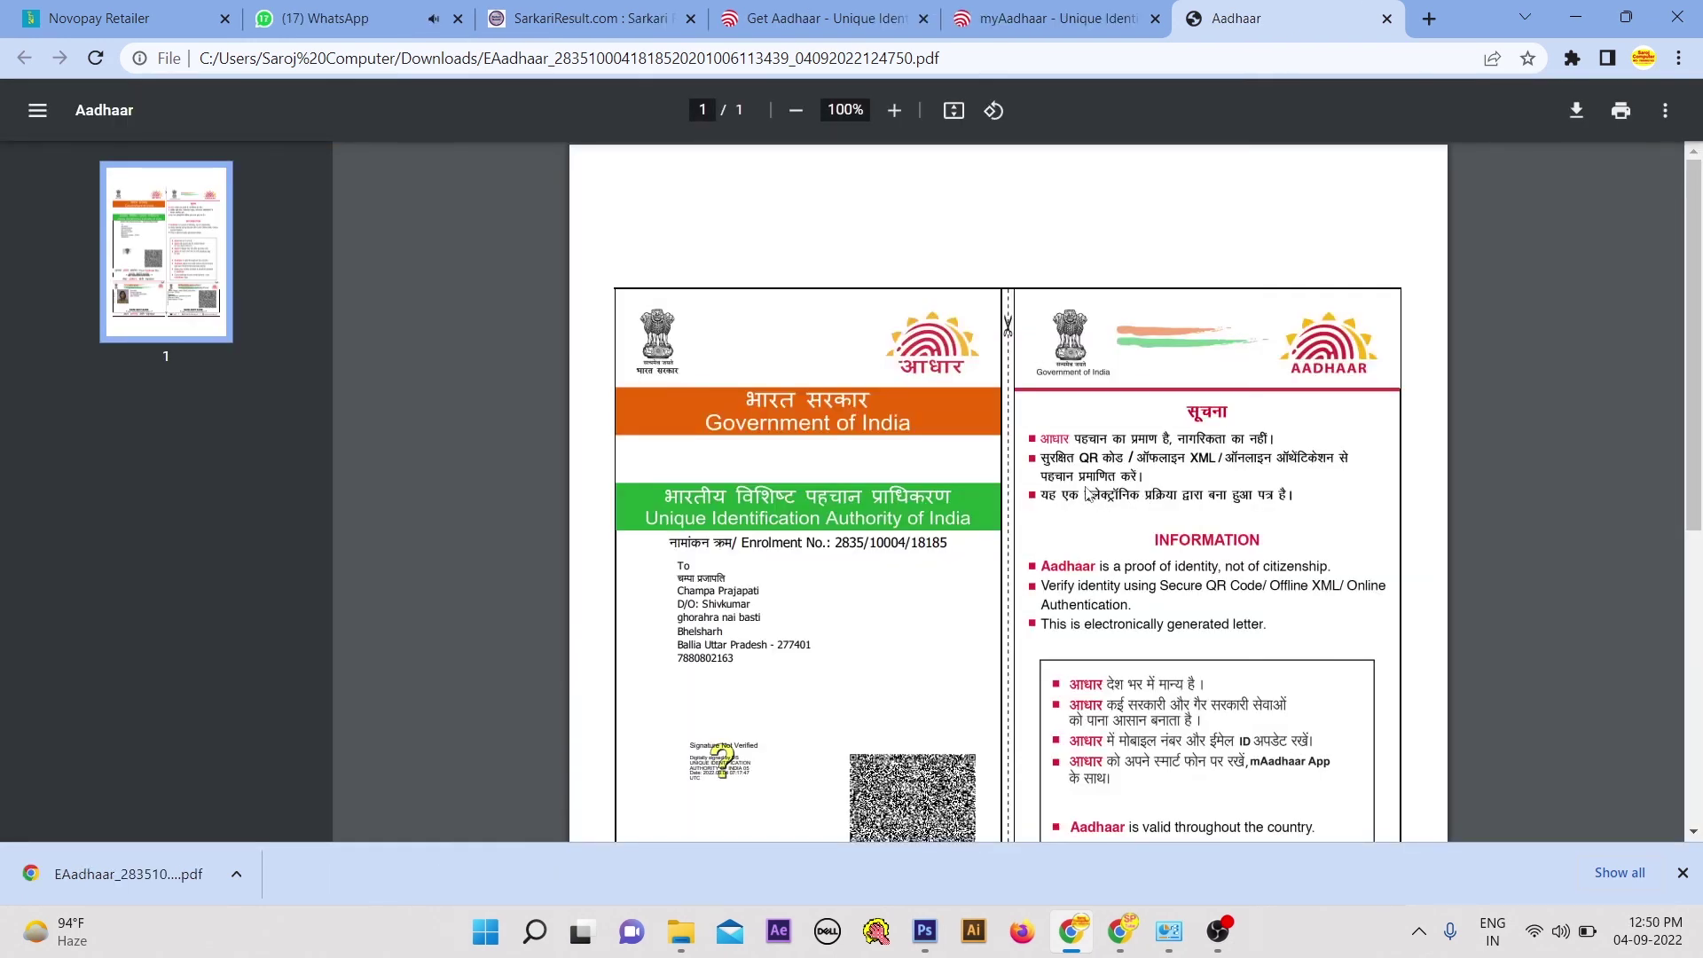